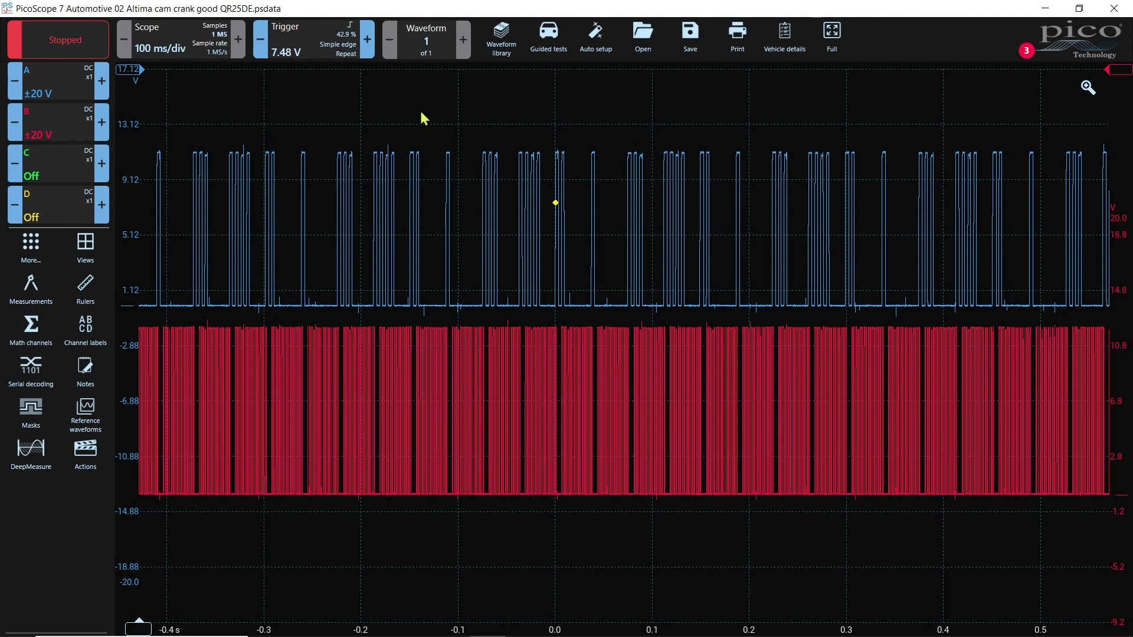
Set channel A to ±50 V and raise the cam trace above the crank trace.
left_click(102, 86)
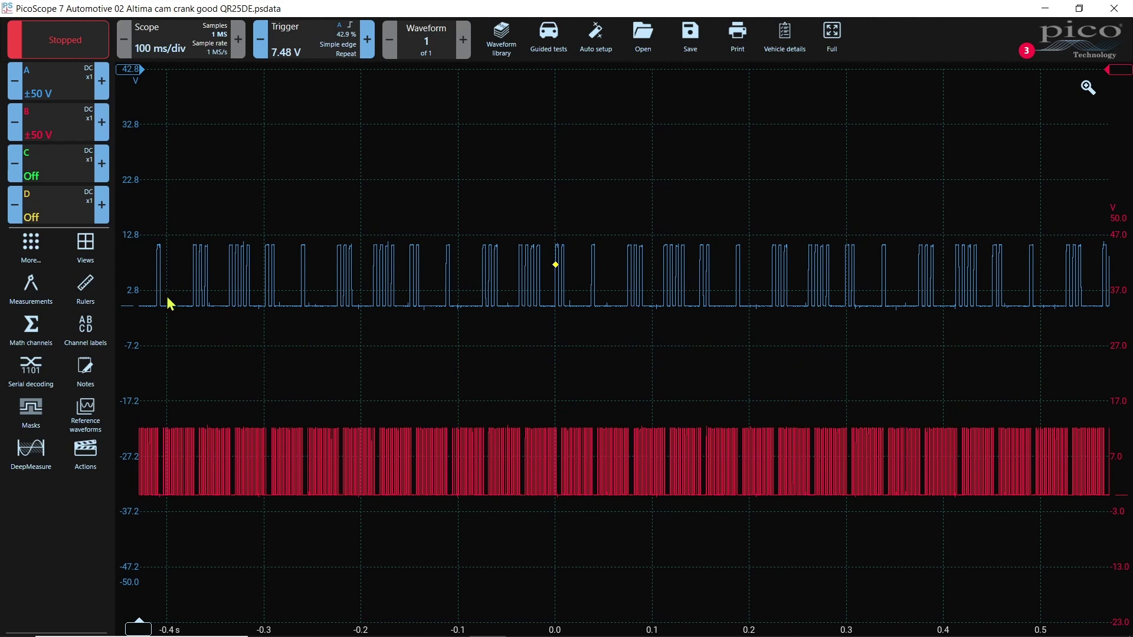
left_click_drag(130, 287, 131, 233)
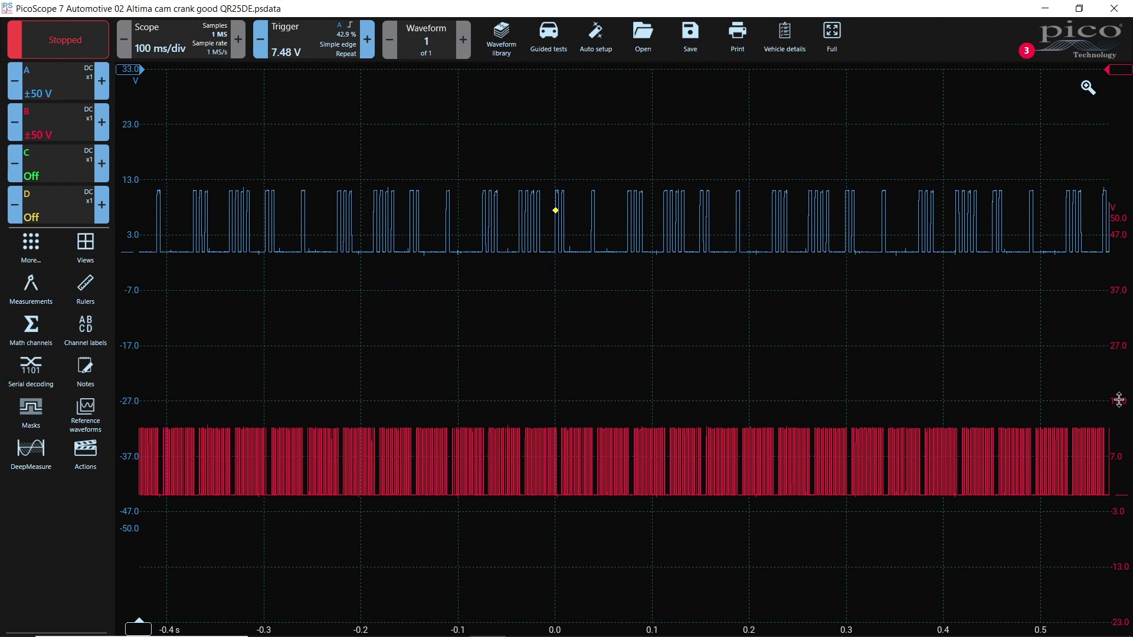
left_click_drag(1117, 396, 1116, 302)
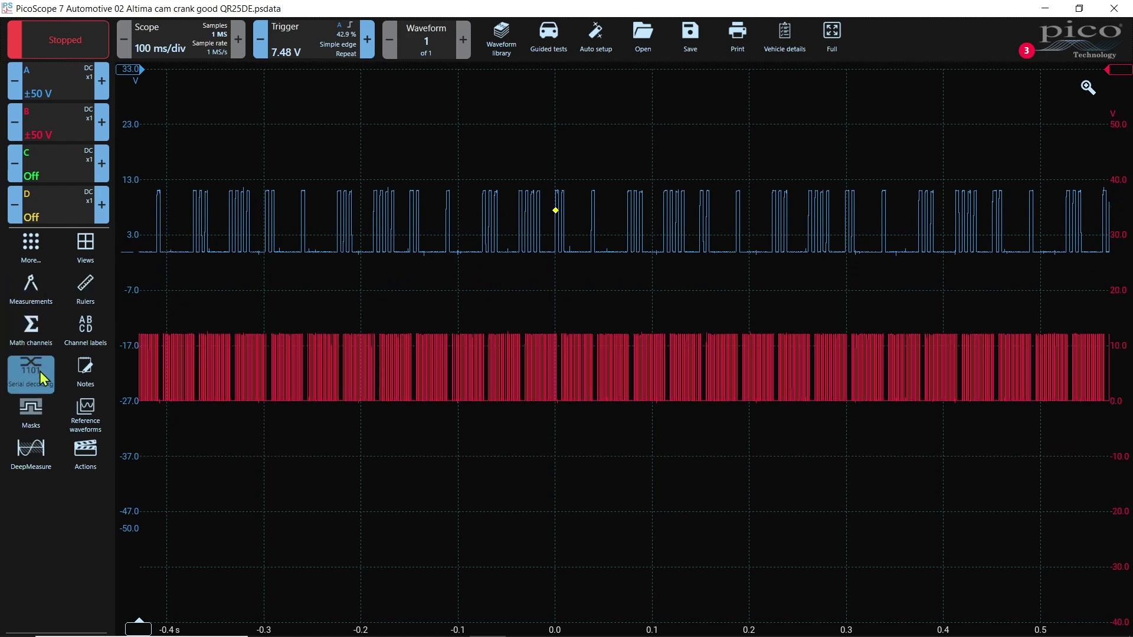
Add a reference copy of channel A named 'good cam', coloured yellow.
left_click(84, 415)
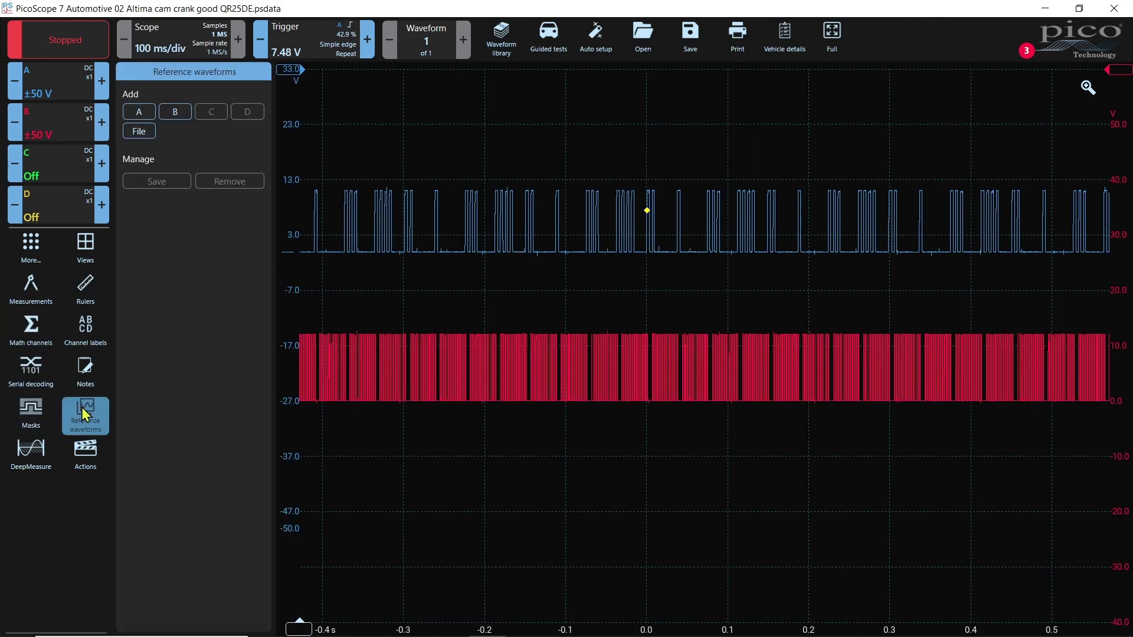
left_click(143, 112)
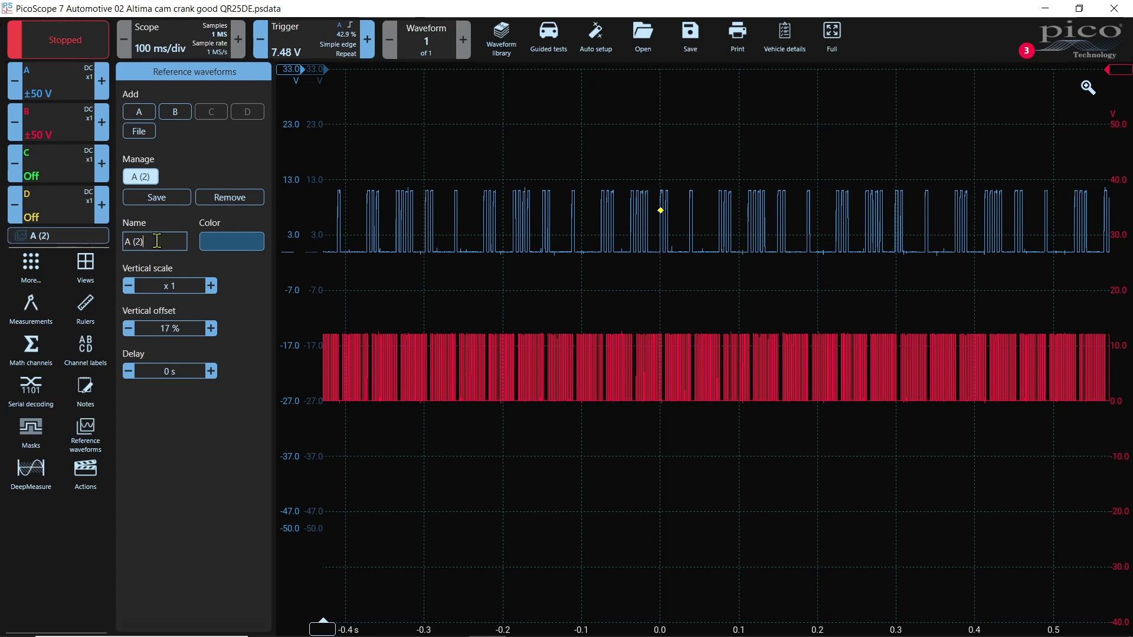
key("BackSpace")
key("BackSpace")
key("BackSpace")
key("BackSpace")
key("BackSpace")
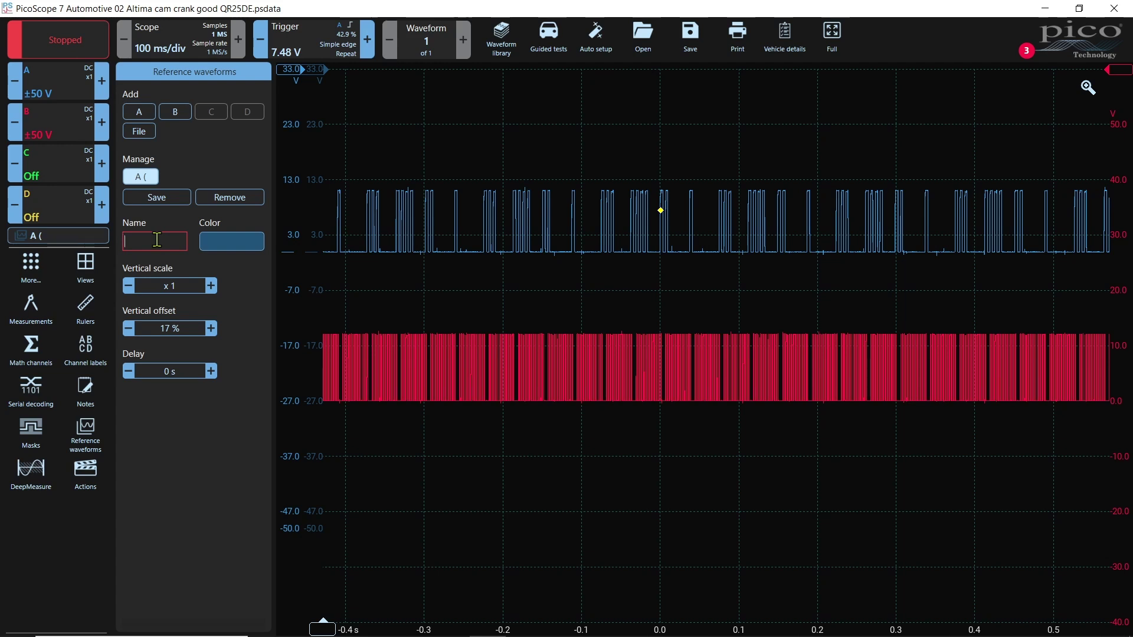
type("good cam")
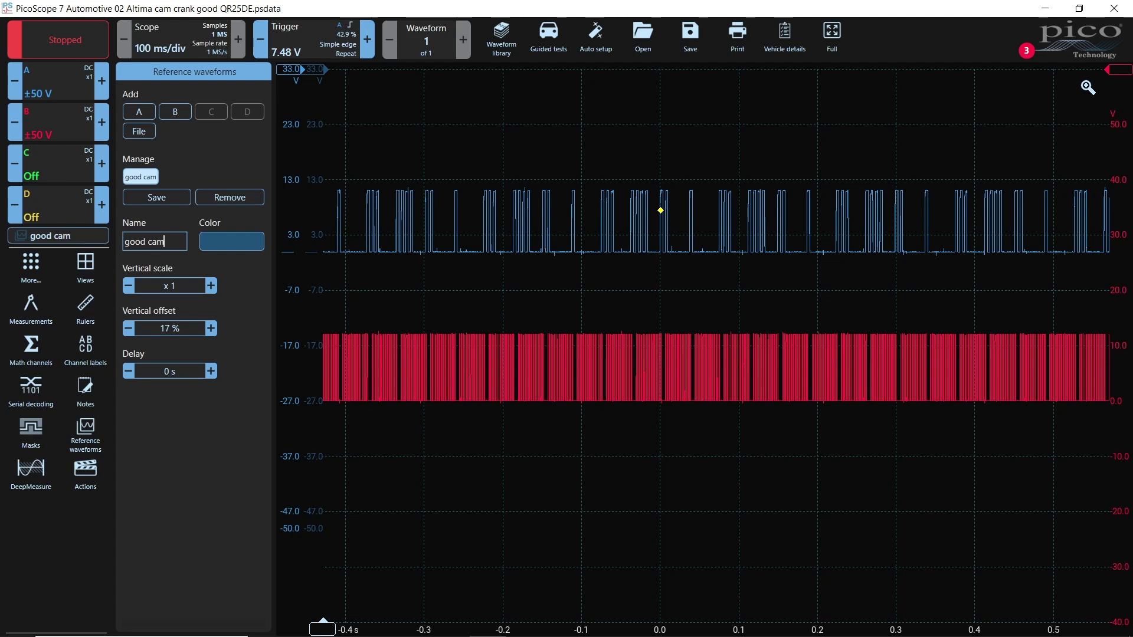
left_click(236, 248)
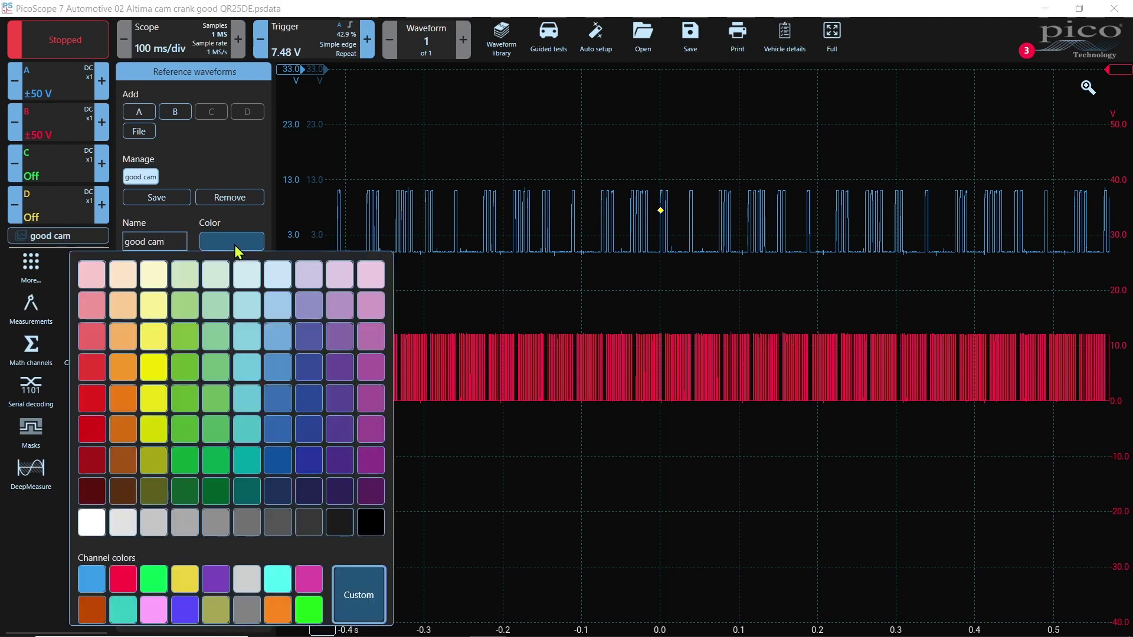
left_click(155, 348)
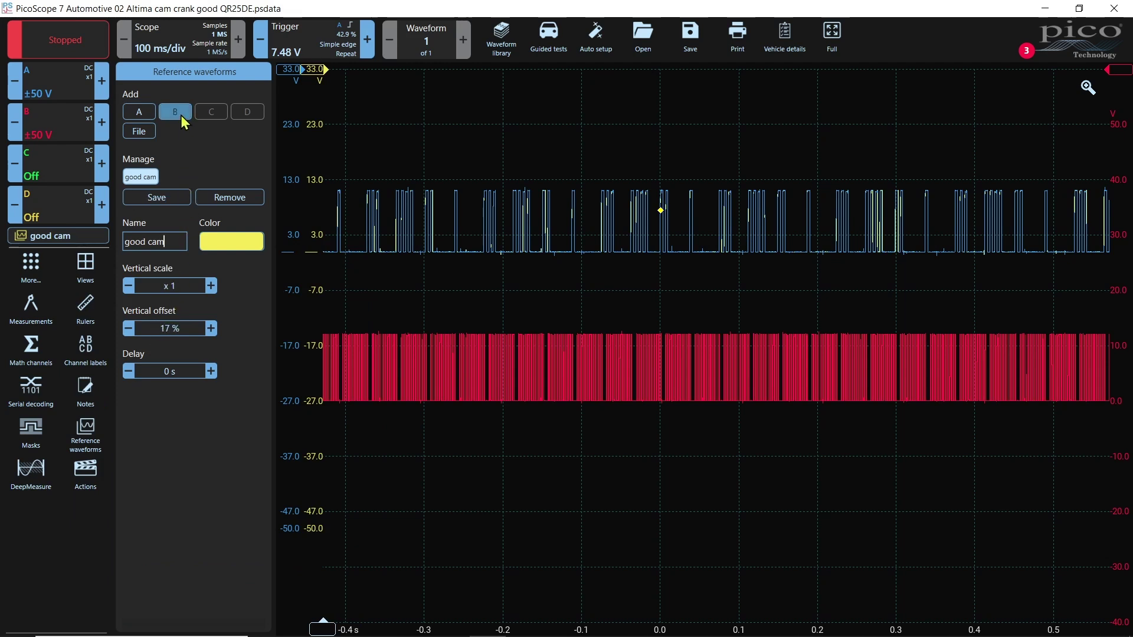
Save the good cam reference to file as YT1.
left_click(170, 204)
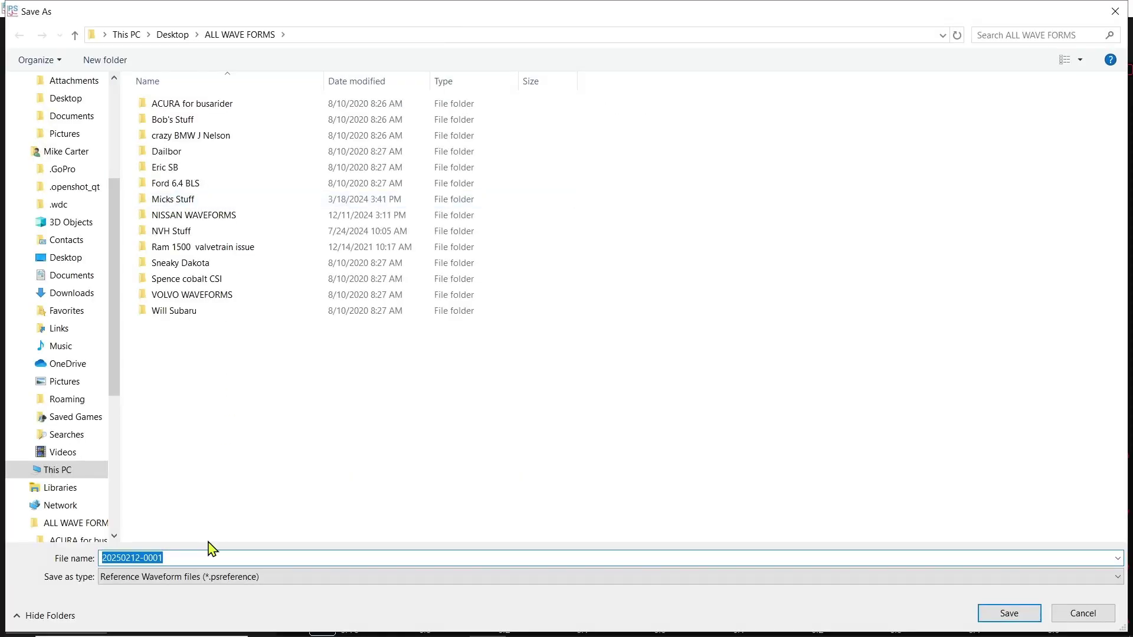
key("BackSpace")
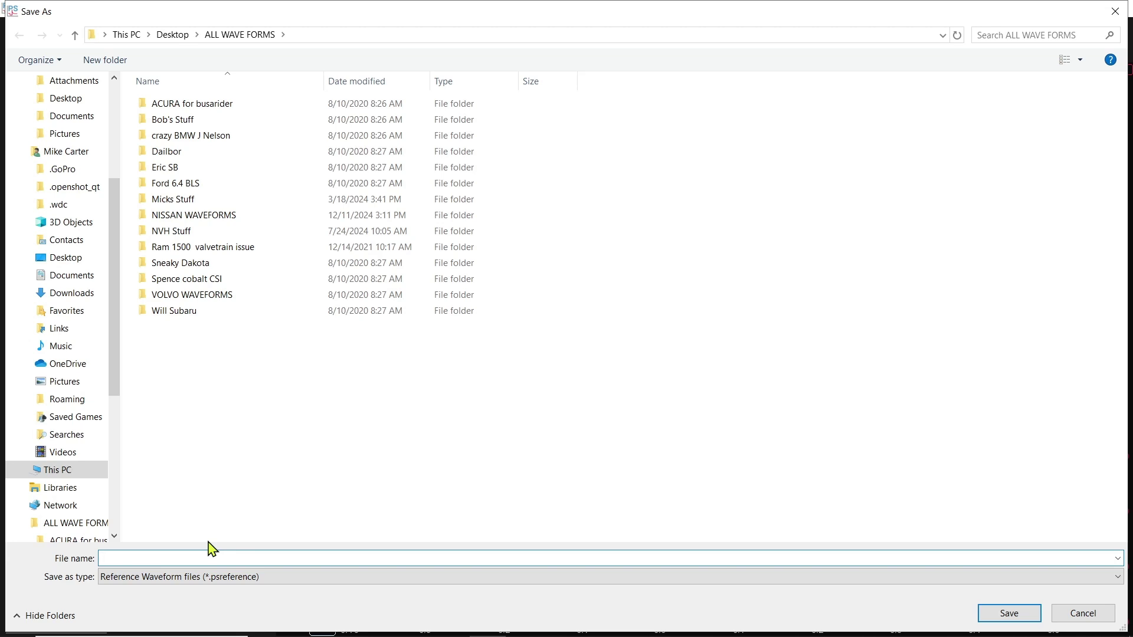
type("YT1")
left_click(1016, 614)
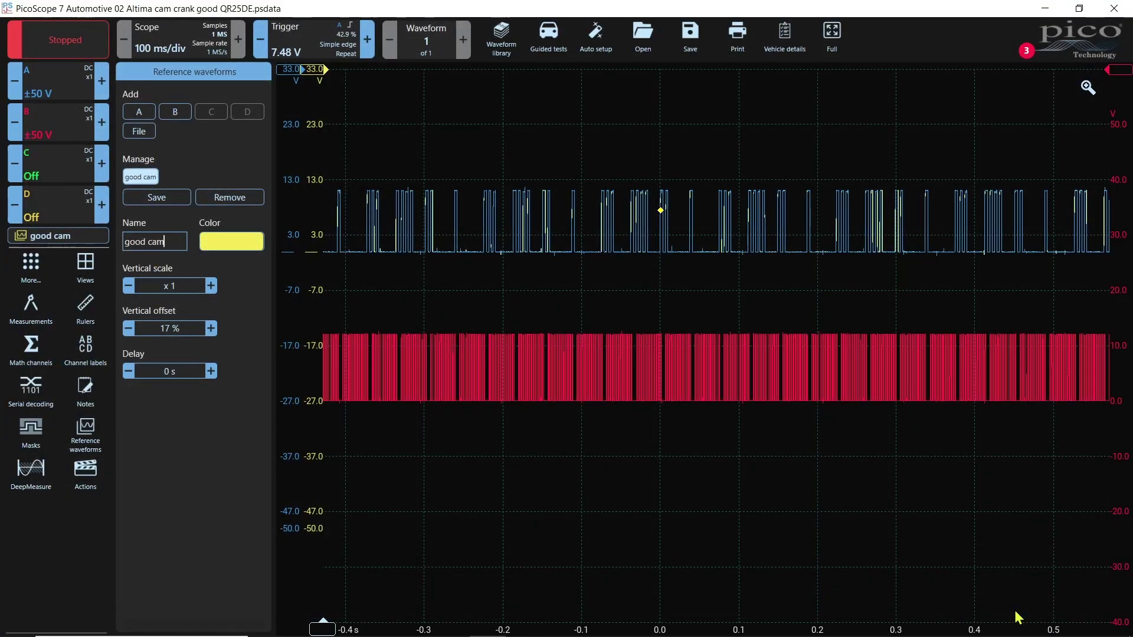
Add a reference copy of channel B named 'Good crank', coloured purple.
left_click(175, 116)
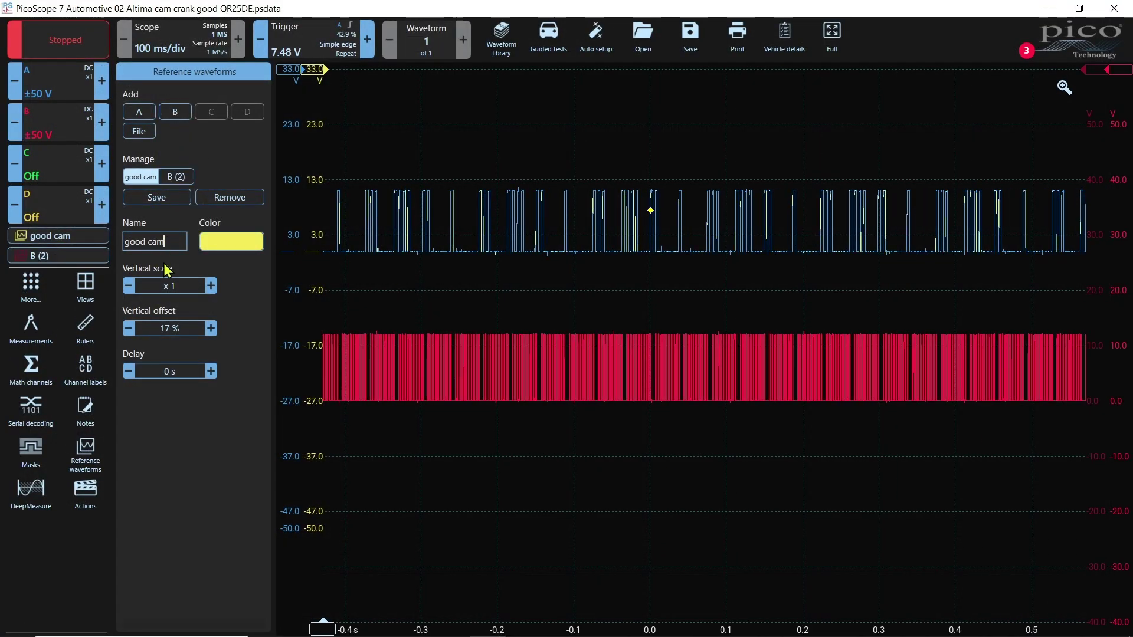
left_click(173, 176)
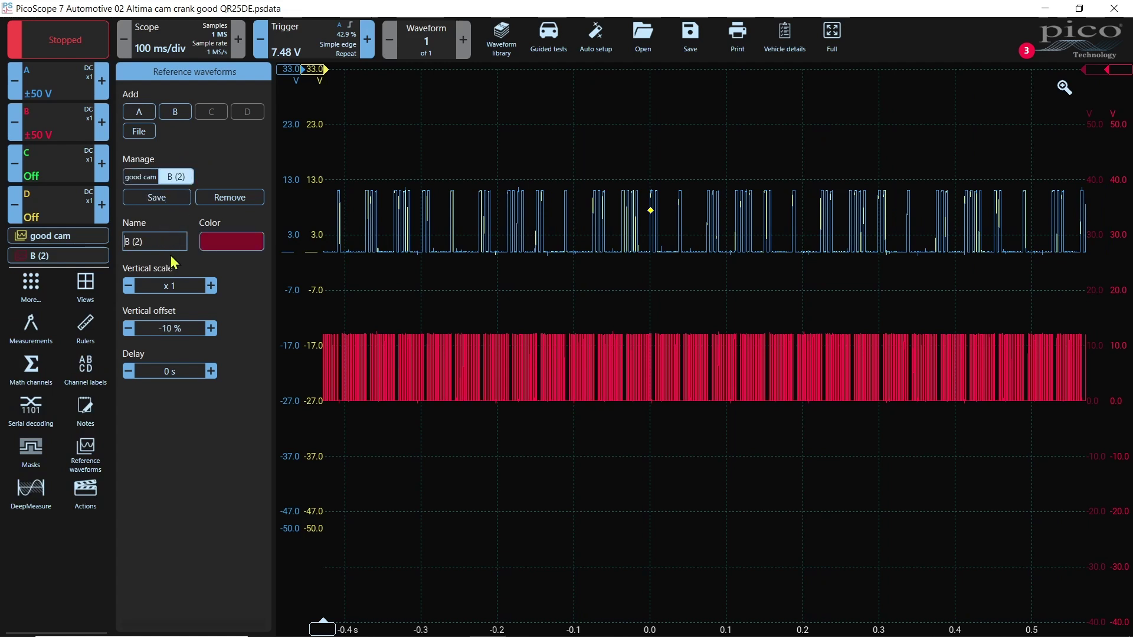
left_click(155, 238)
key("BackSpace")
key("BackSpace")
key("BackSpace")
key("BackSpace")
key("BackSpace")
type("Good cra")
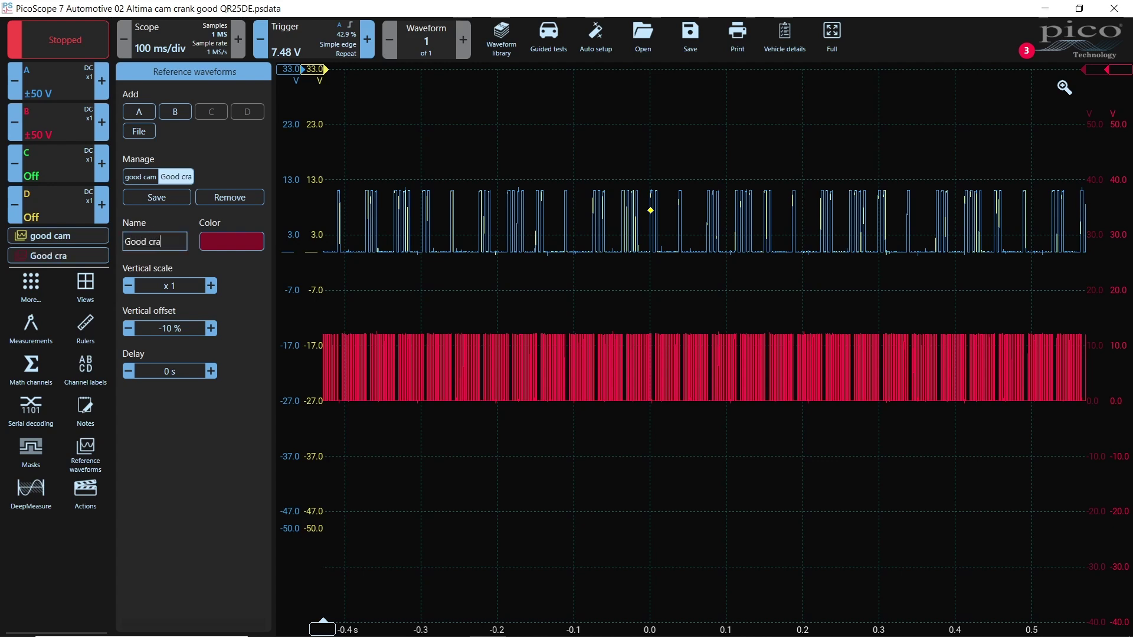
type("nk")
left_click(222, 240)
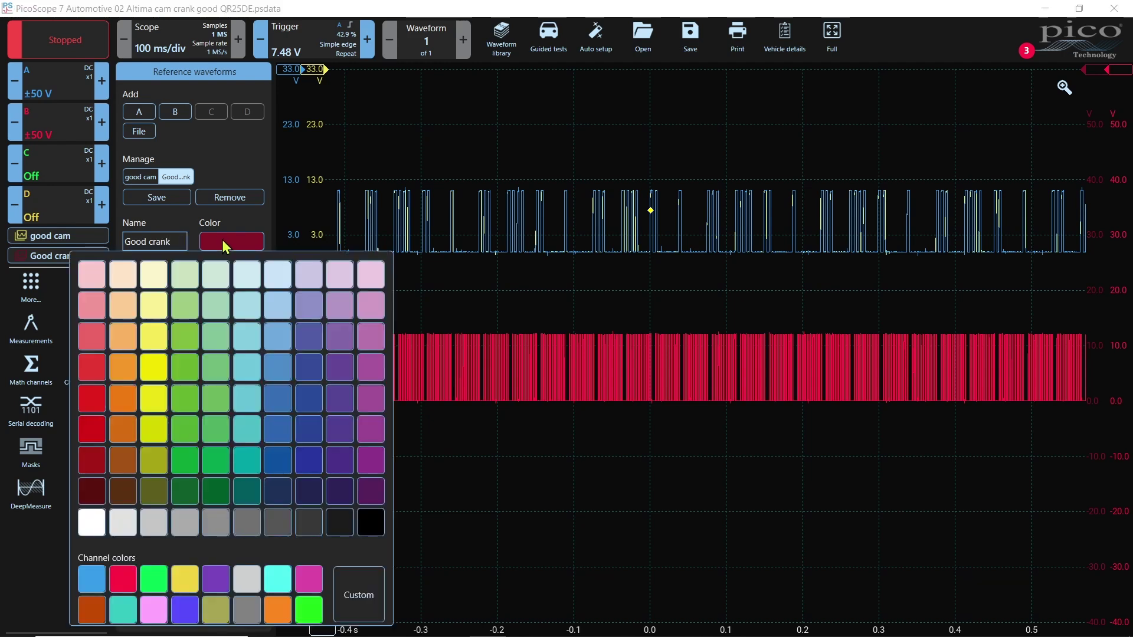
left_click(339, 340)
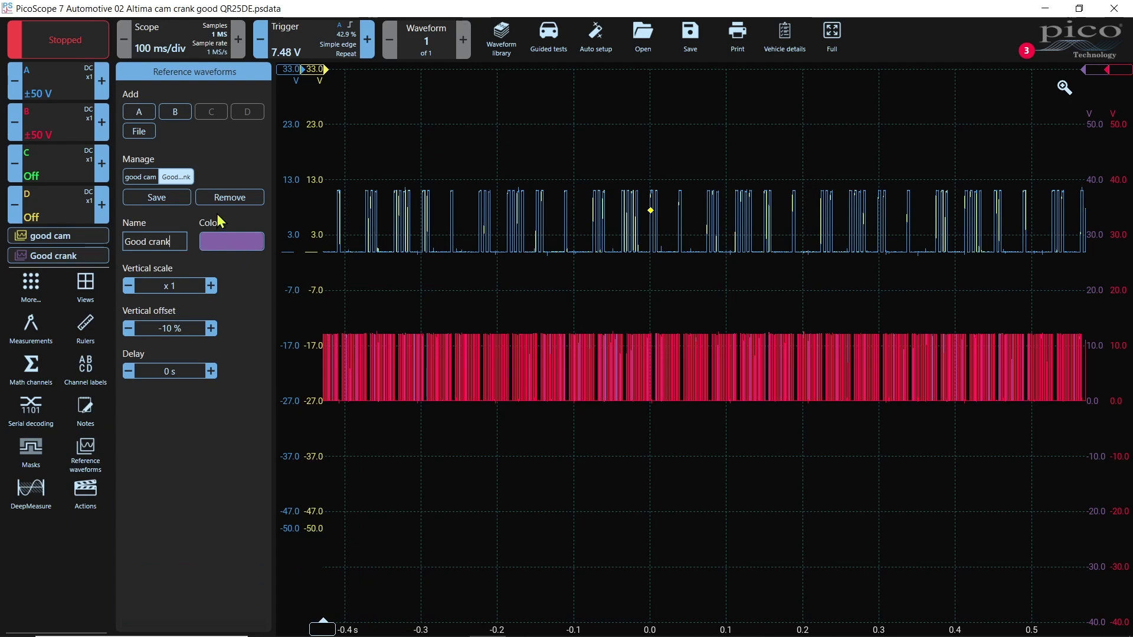
Save the Good crank reference to file as yt2.
left_click(157, 197)
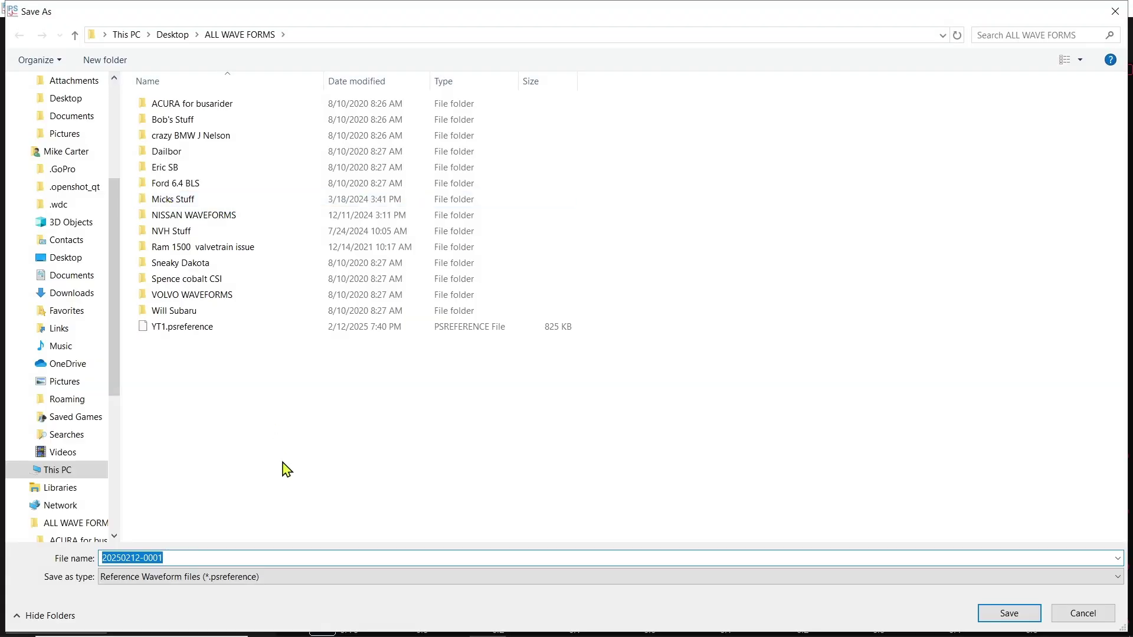
key("BackSpace")
type("y")
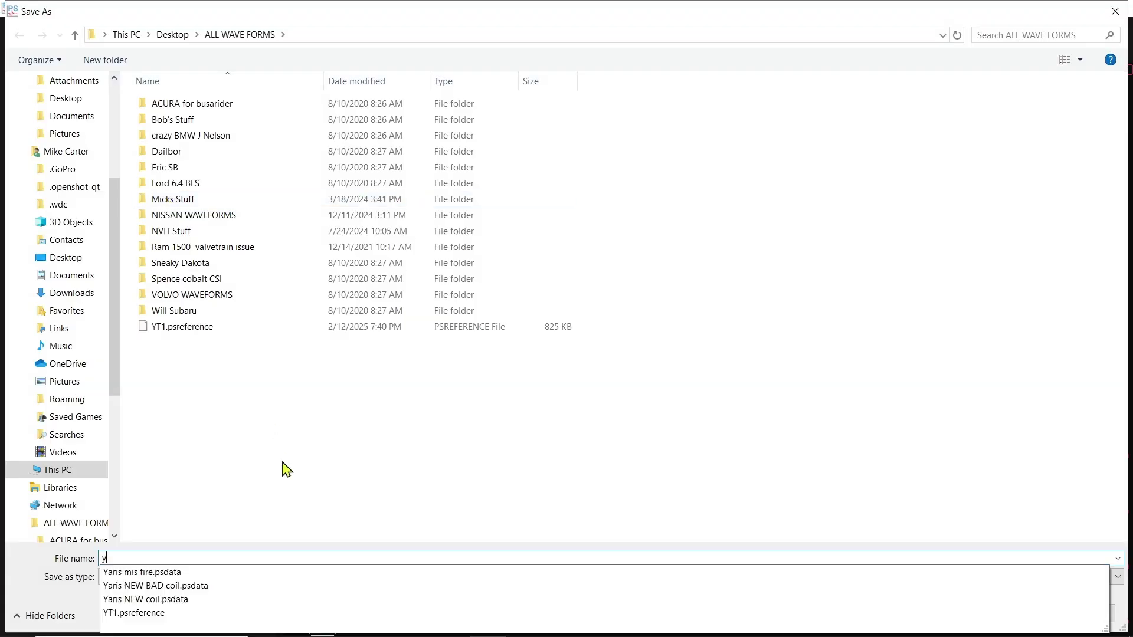
type("t2")
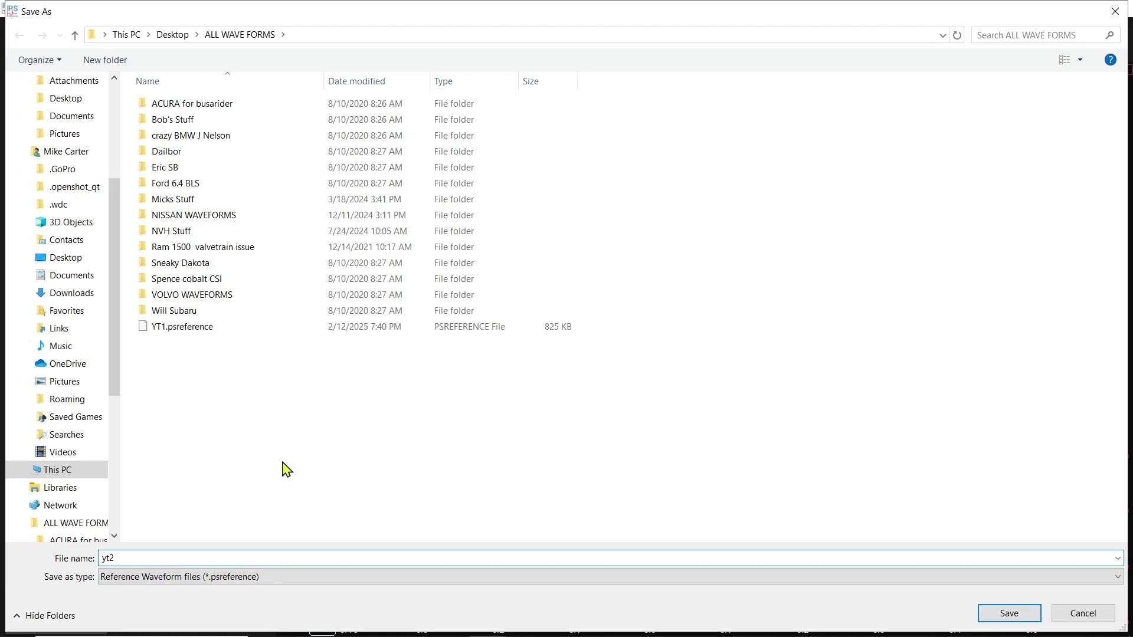
key("Return")
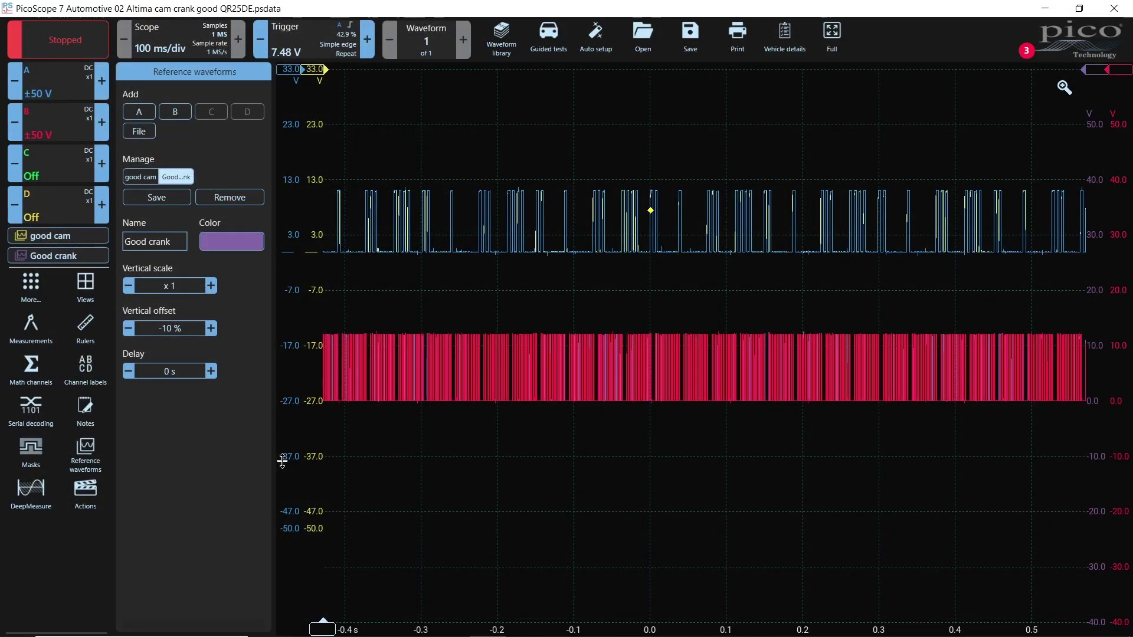
Lift the yellow good cam reference above live cam and lower the live crank trace.
left_click(316, 293)
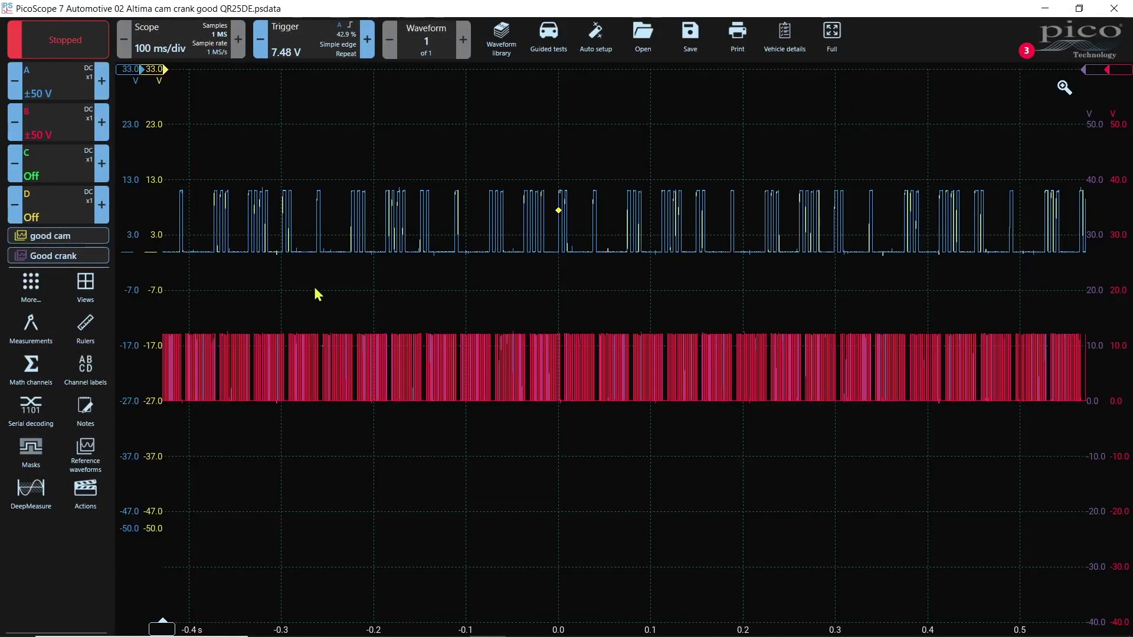
mouse_move(159, 239)
left_mouse_down()
mouse_move(144, 311)
mouse_move(153, 176)
left_mouse_up()
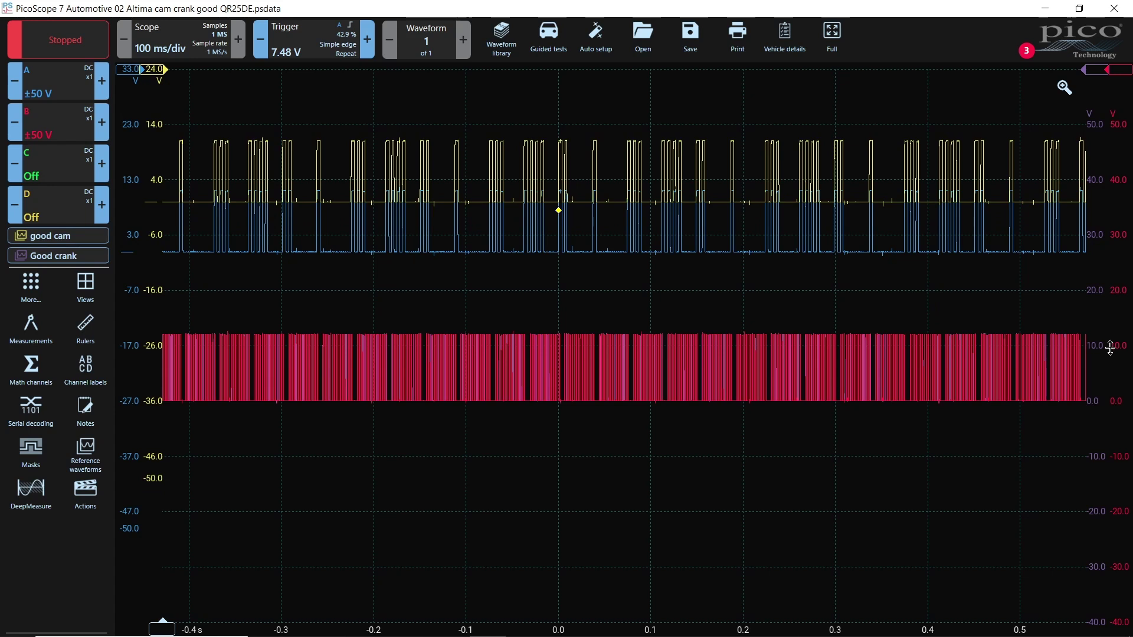
left_click_drag(1123, 354, 1123, 450)
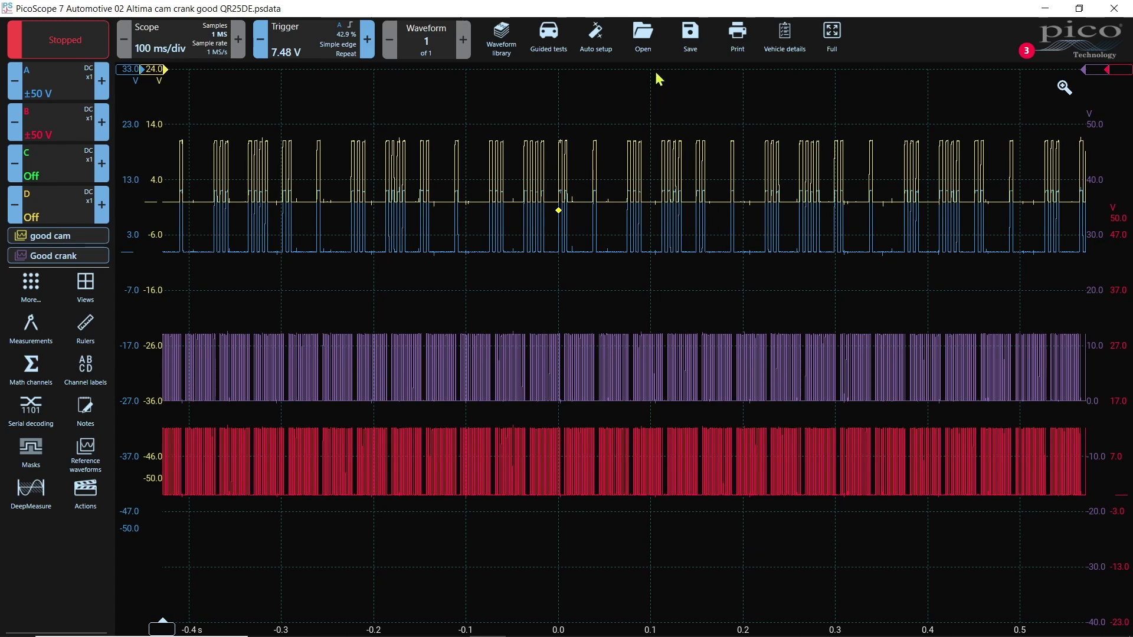
left_click(649, 41)
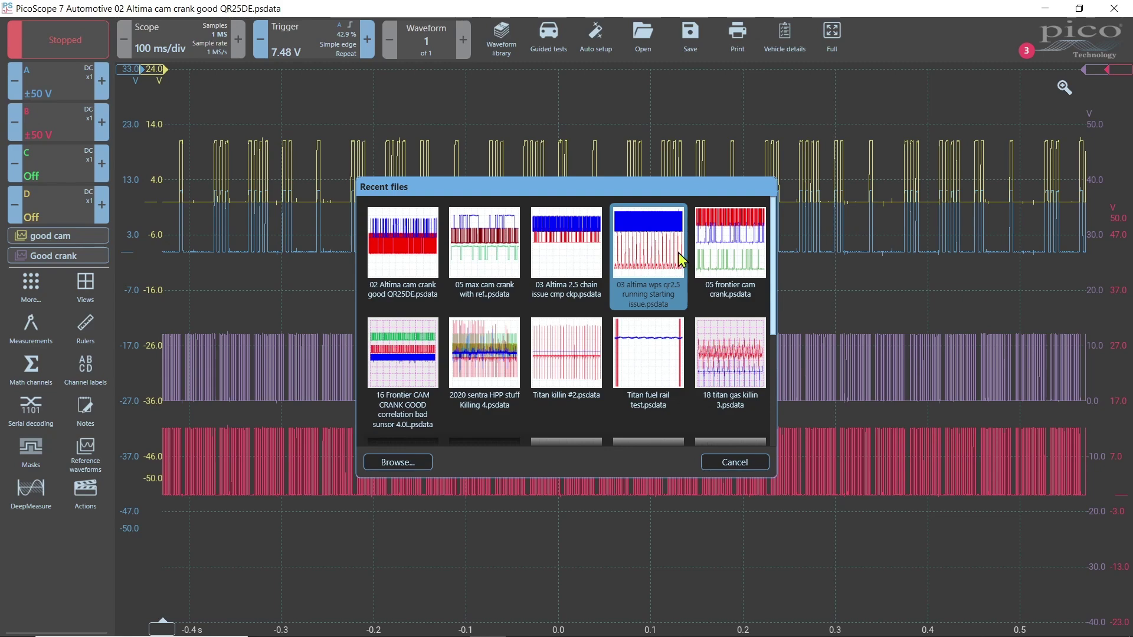
left_click(584, 262)
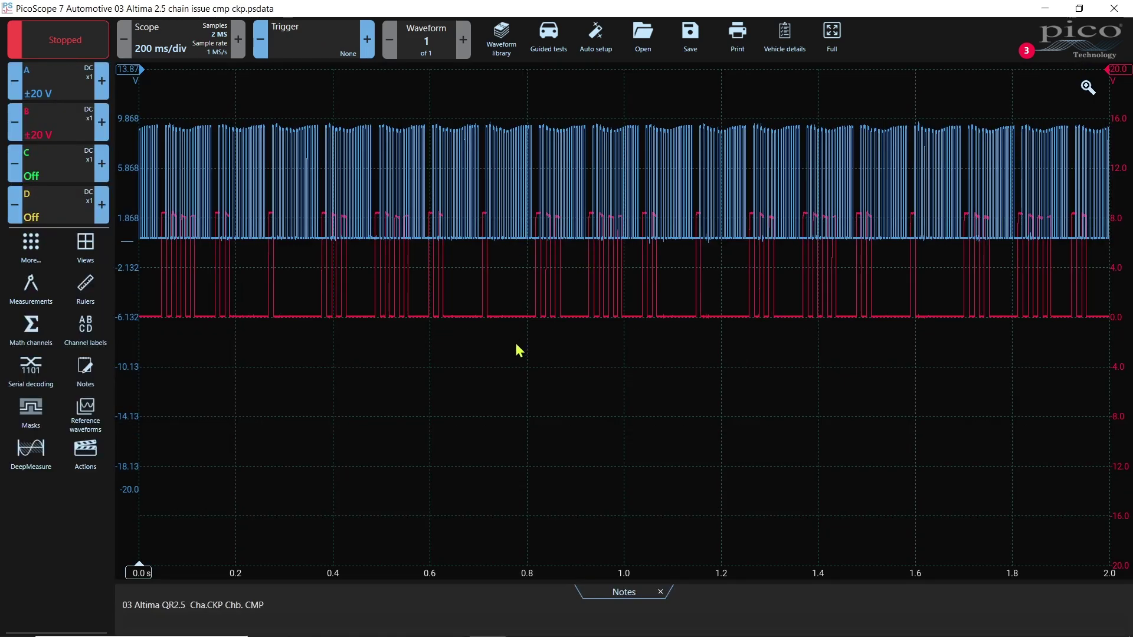
left_click(664, 596)
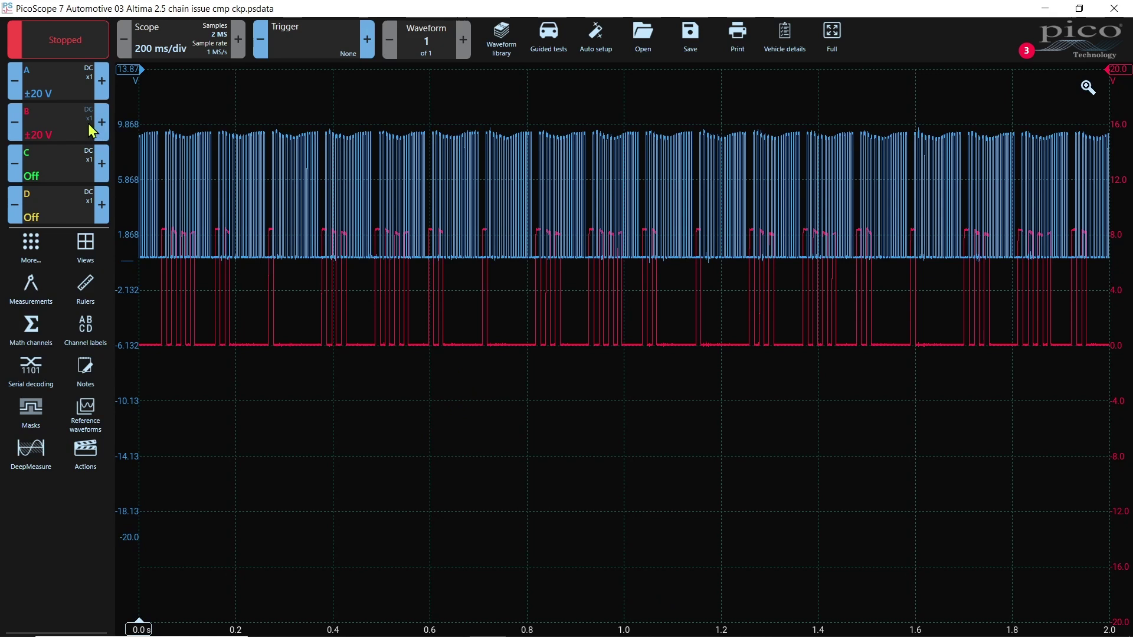
left_click(102, 80)
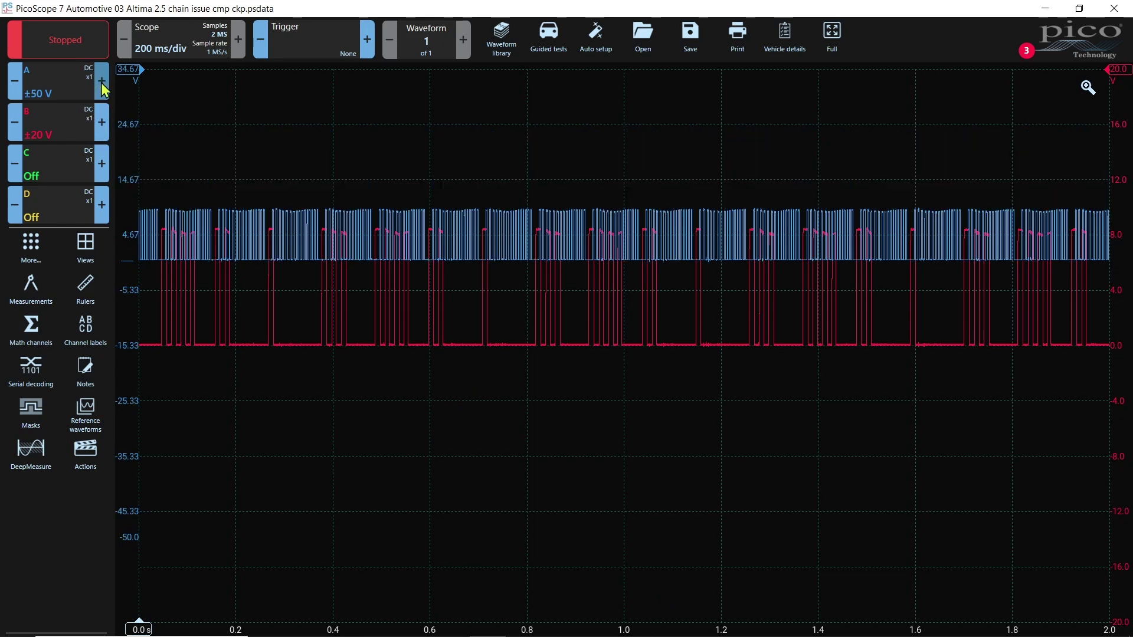
left_click(101, 121)
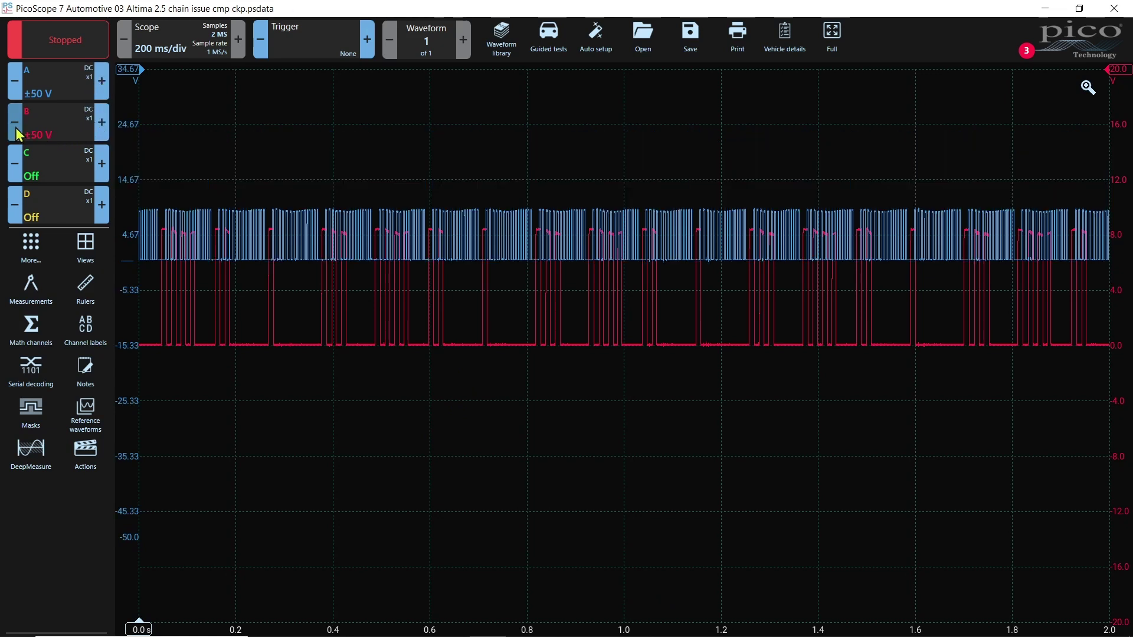
left_click(106, 128)
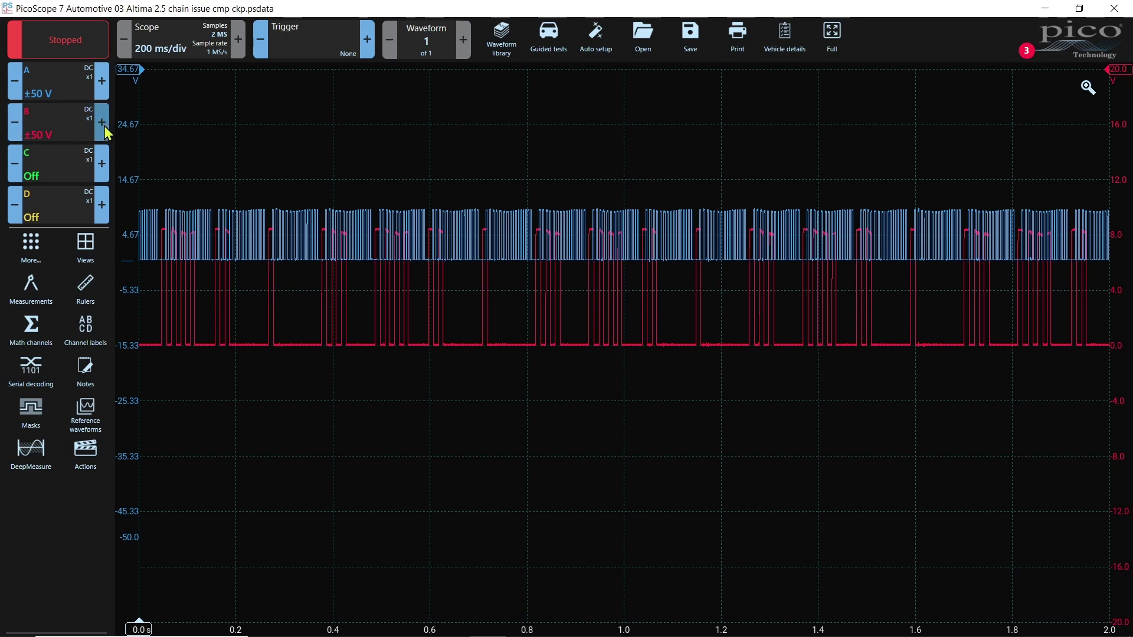
mouse_move(1115, 294)
left_mouse_down()
mouse_move(1122, 339)
mouse_move(1123, 270)
left_mouse_up()
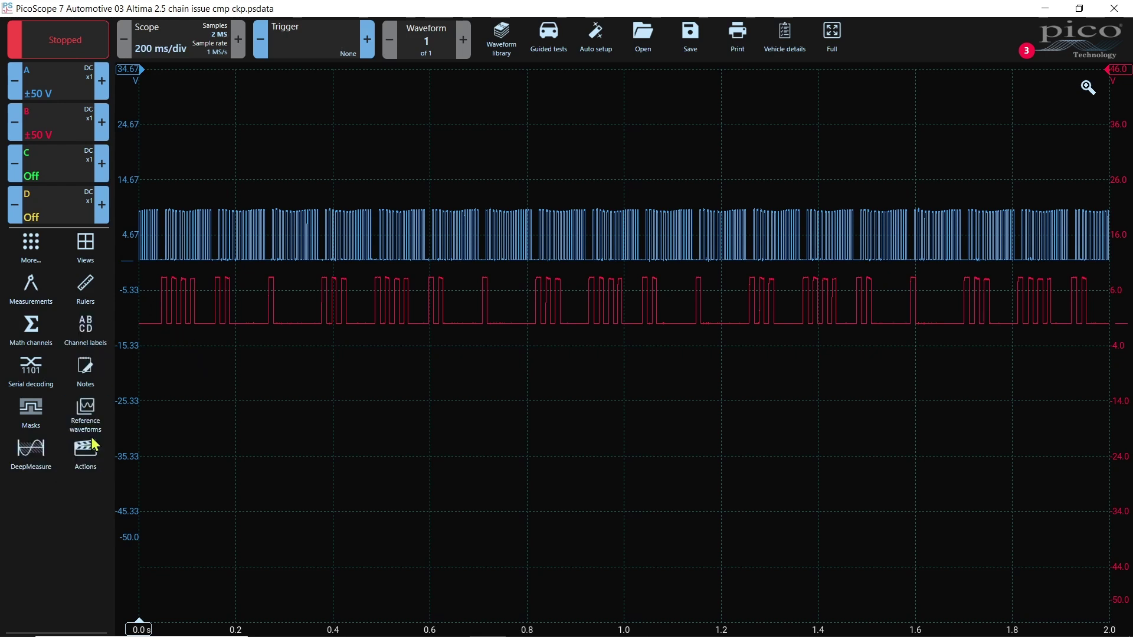
Load YT1.psreference and yt2.psreference as reference waveforms from ALL WAVE FORMS.
left_click(89, 416)
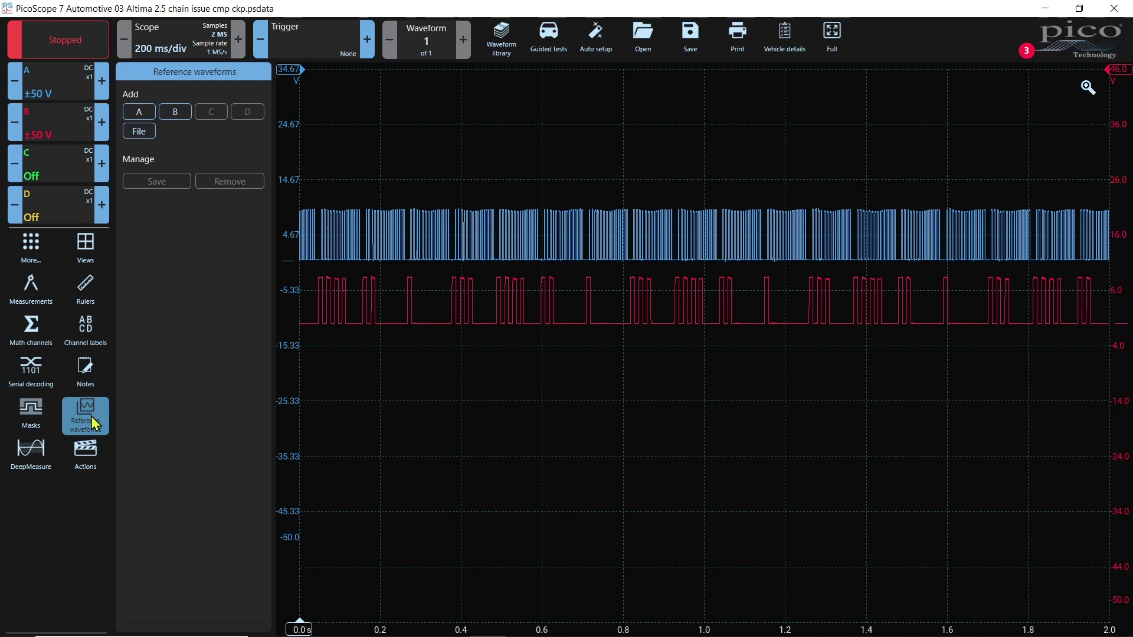
left_click(145, 135)
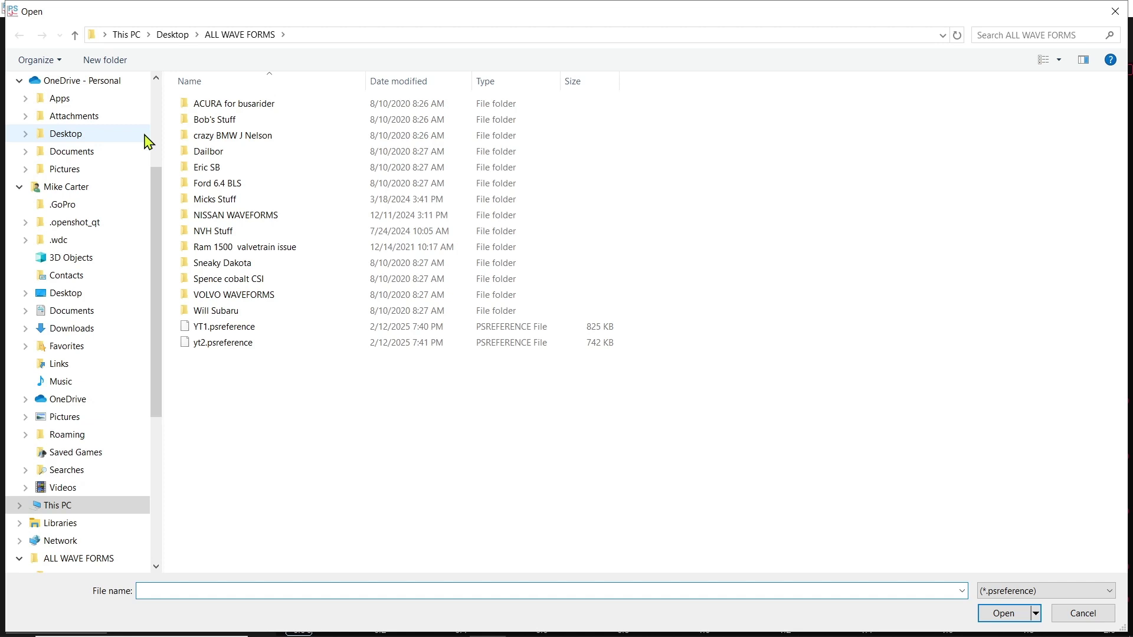
left_click(248, 330)
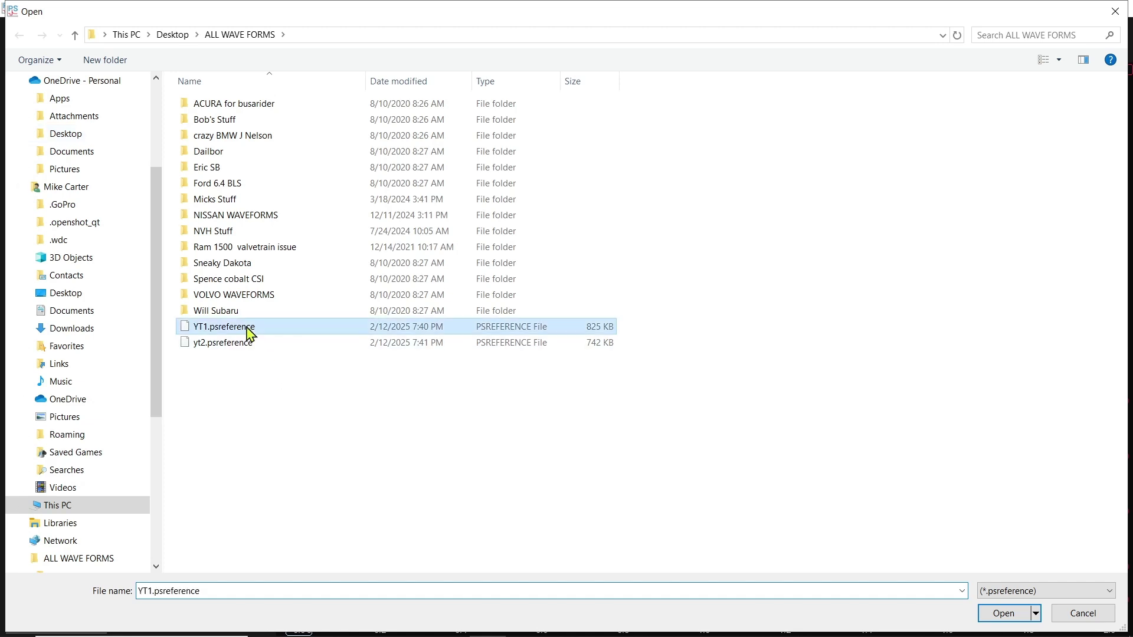
left_click(248, 345, "shift")
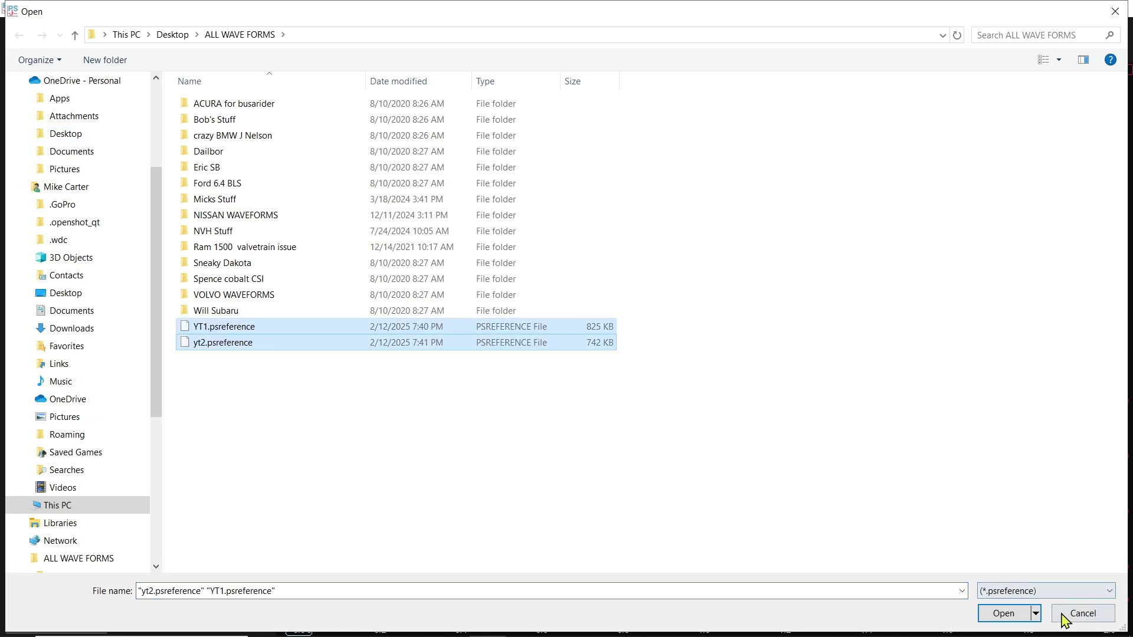
left_click(1004, 613)
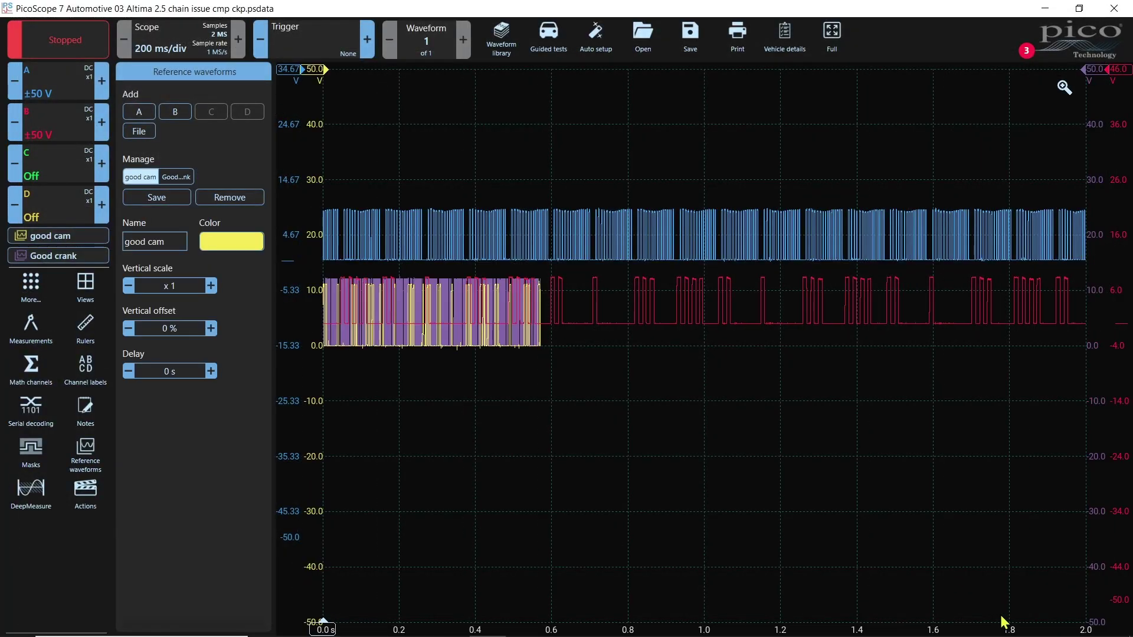
Stack live channels A and B at the top with good cam and Good crank references below.
key("Escape")
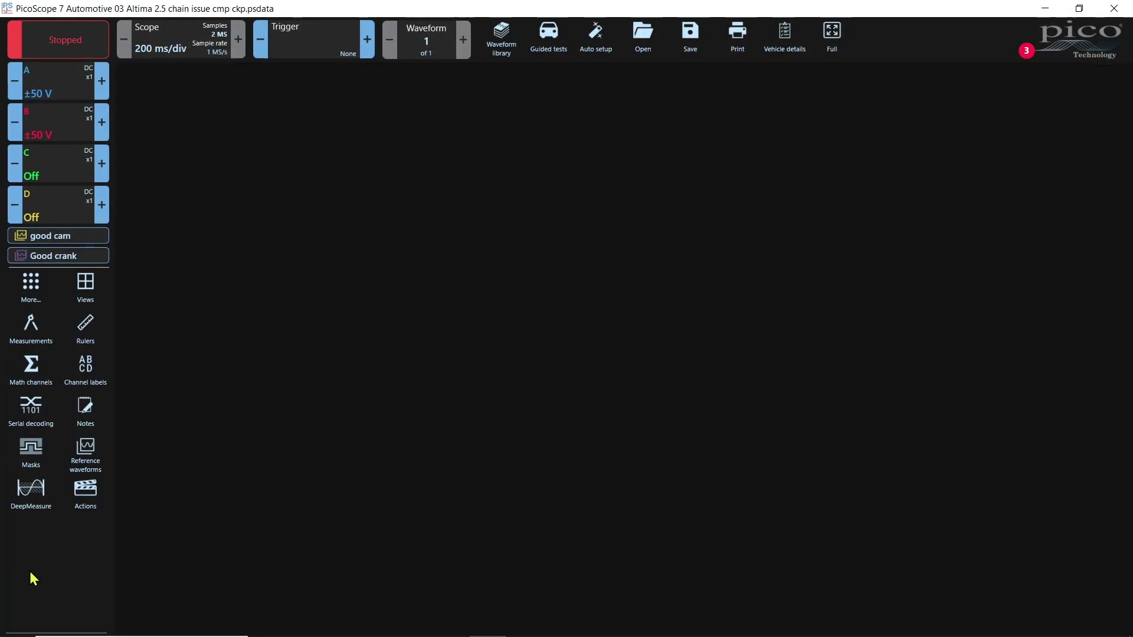
left_click_drag(155, 345, 150, 480)
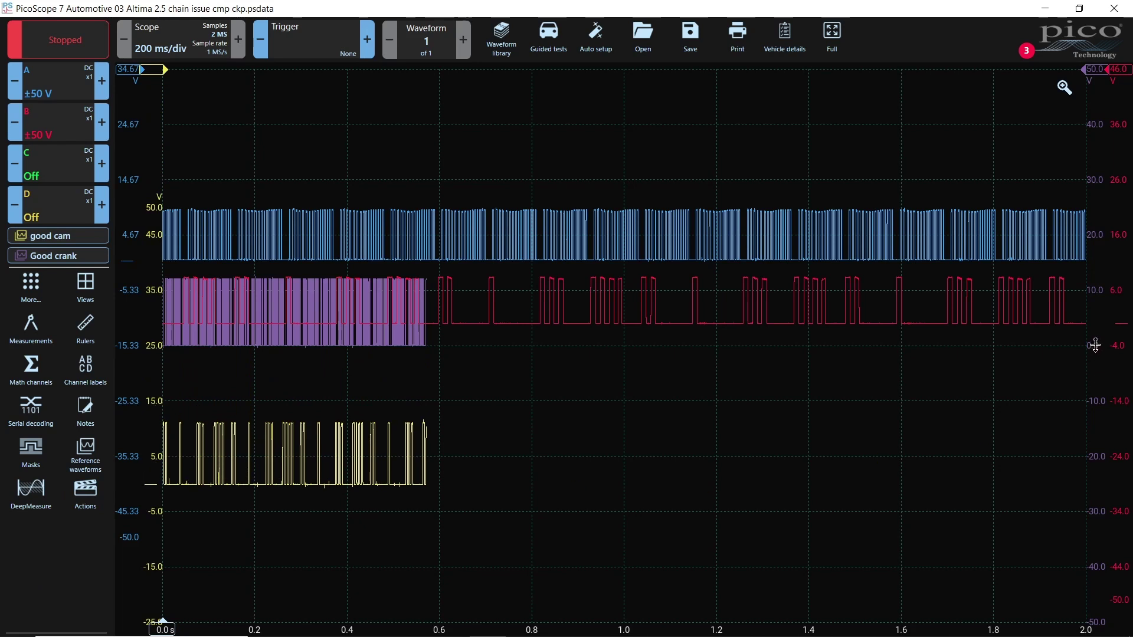
mouse_move(1096, 345)
left_mouse_down()
mouse_move(1096, 473)
mouse_move(1095, 448)
left_mouse_up()
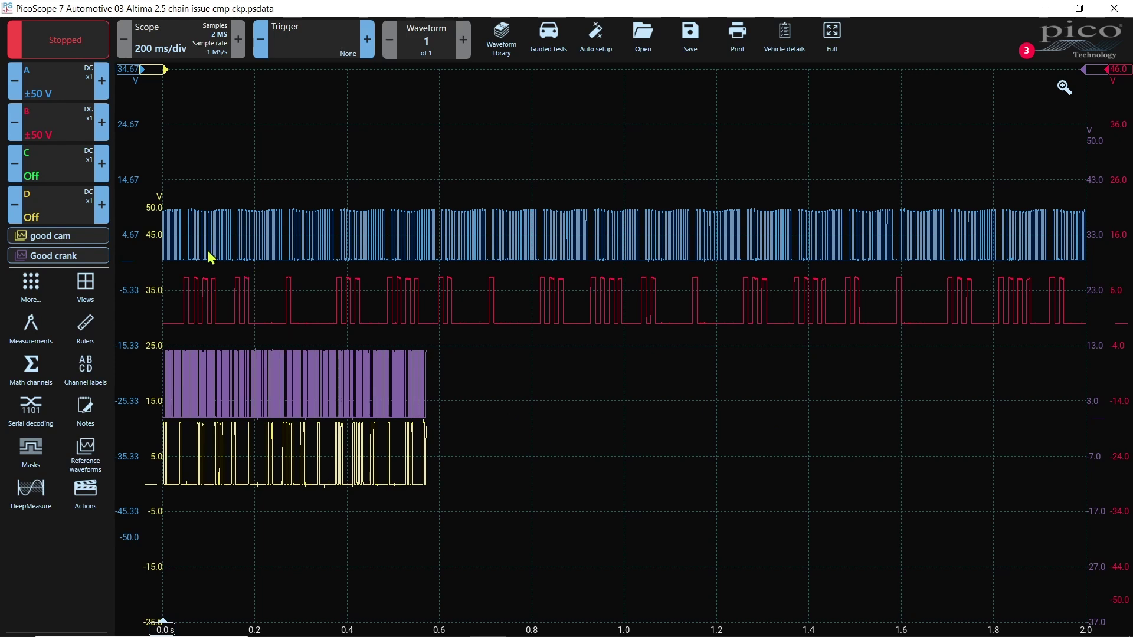
left_click_drag(132, 228, 134, 165)
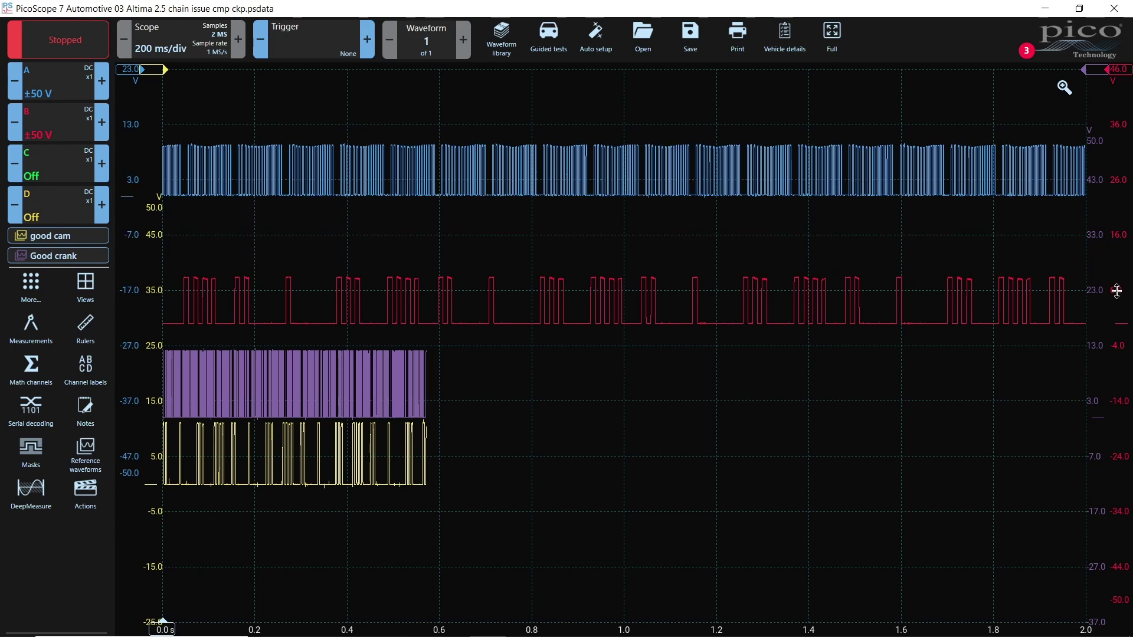
left_click_drag(1125, 292, 1113, 219)
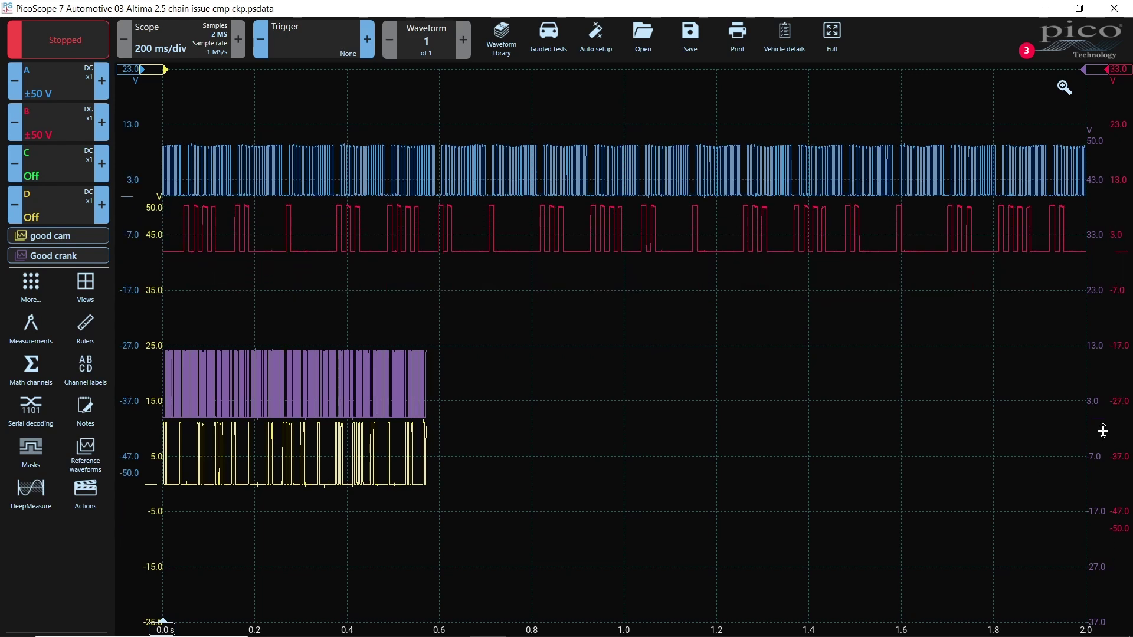
mouse_move(1097, 400)
left_mouse_down()
mouse_move(1097, 422)
mouse_move(1097, 396)
left_mouse_up()
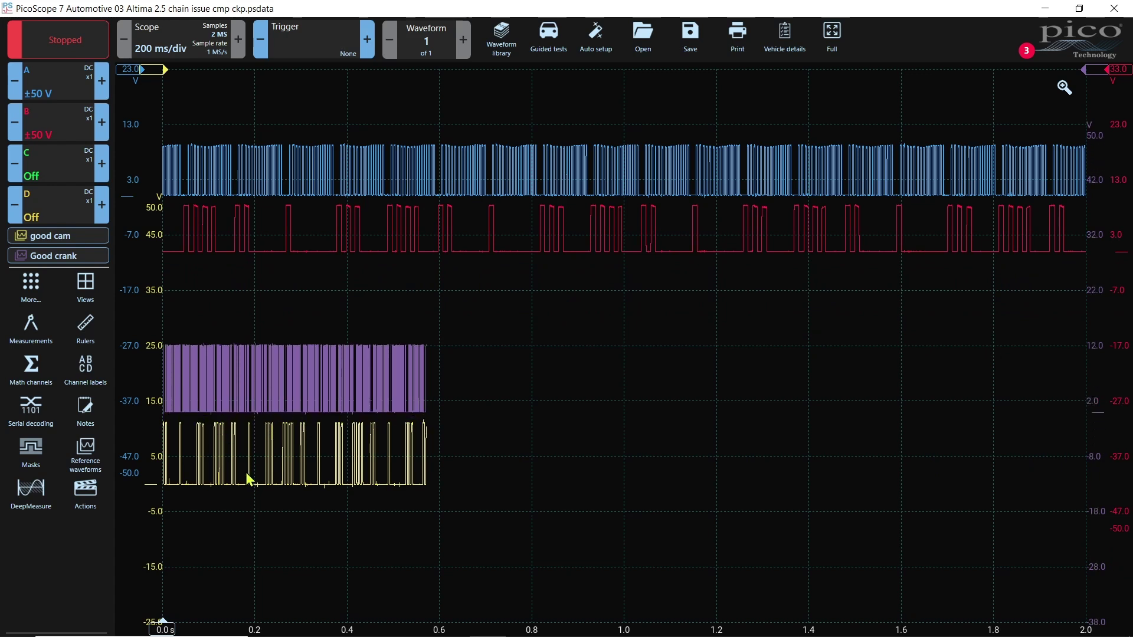
left_click_drag(152, 460, 152, 476)
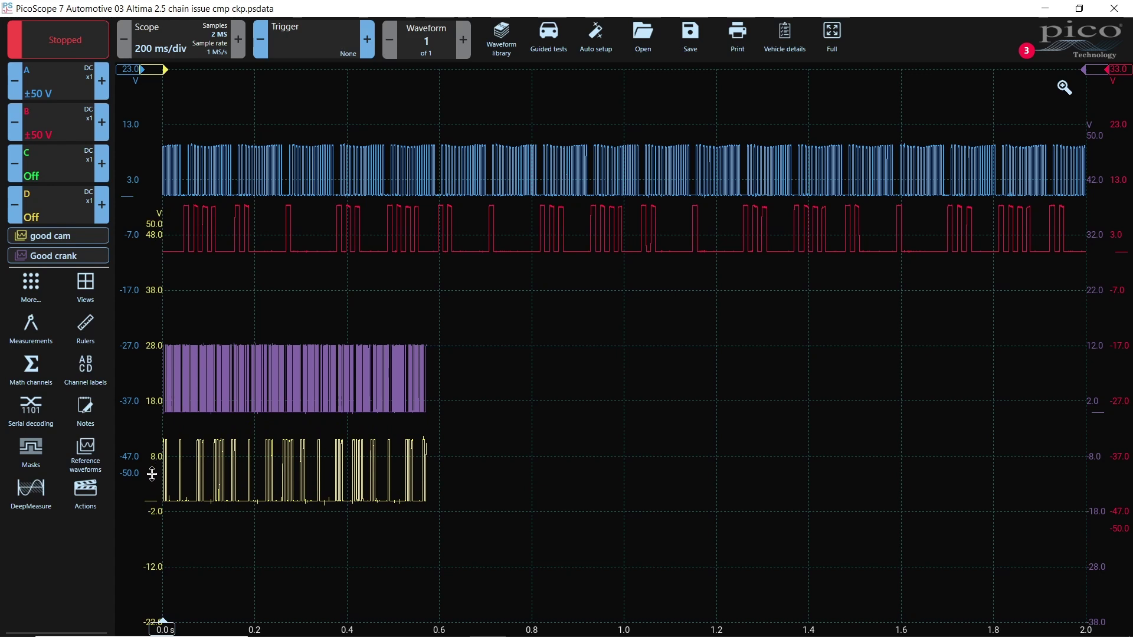
Zoom into the waveforms and place a time ruler at 277 ms on a channel B edge.
scroll(356, 569, "up", 3)
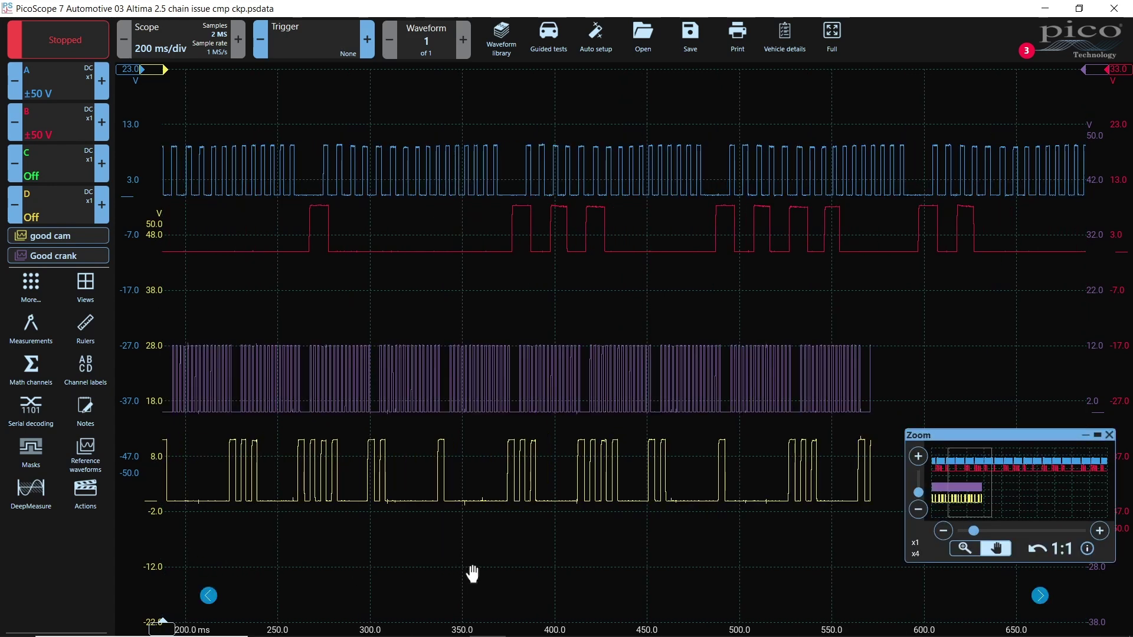
scroll(473, 573, "up", 1)
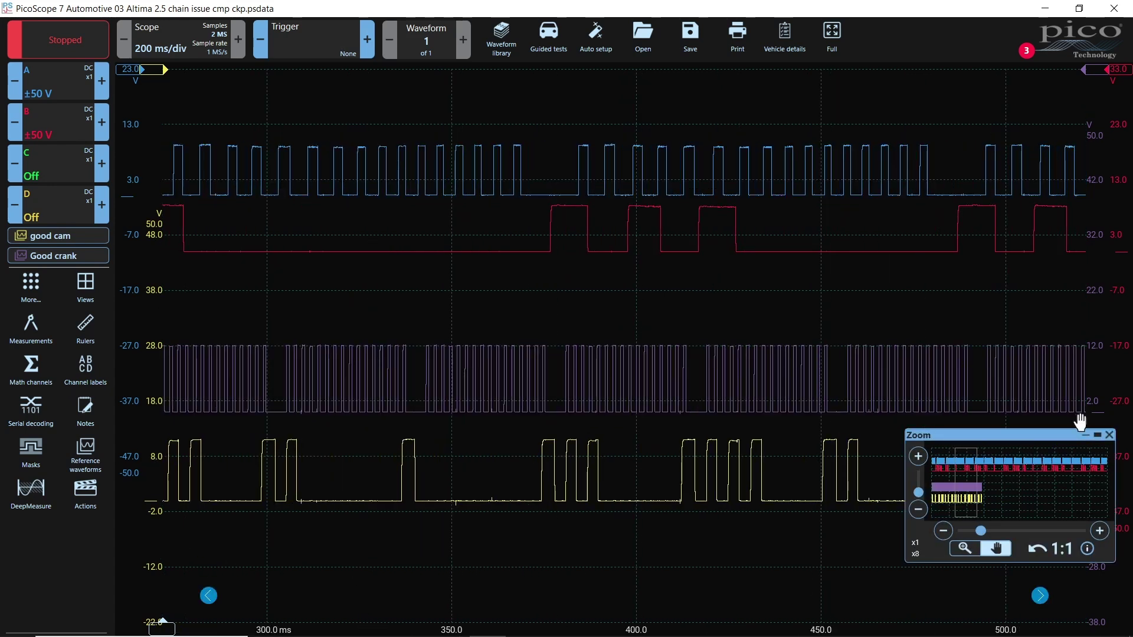
left_click(1087, 436)
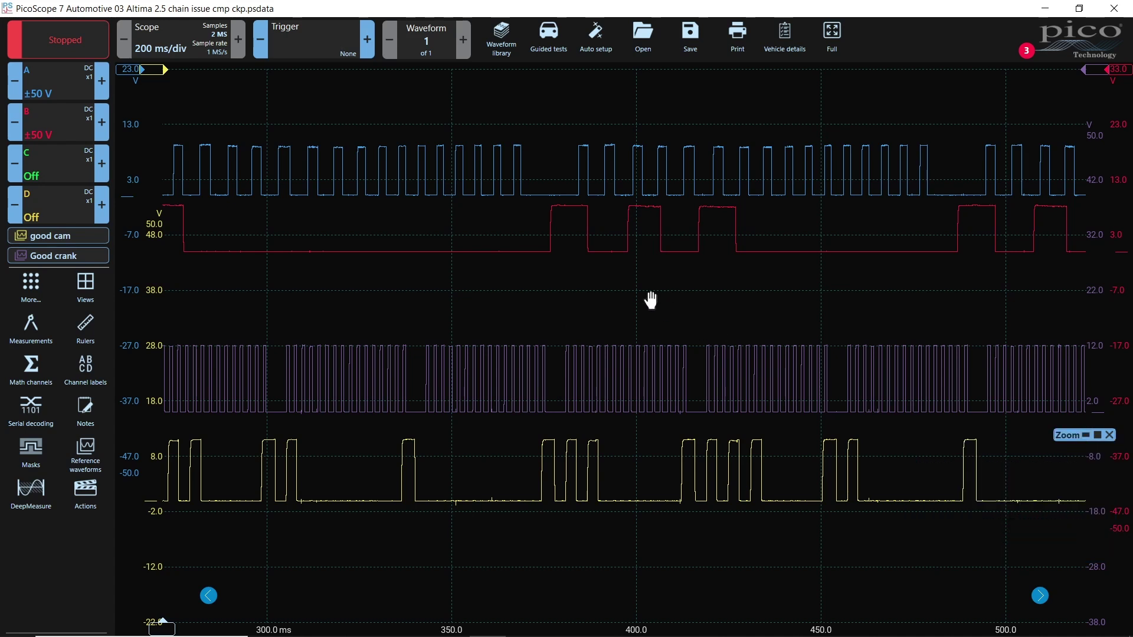
scroll(625, 304, "down", 3)
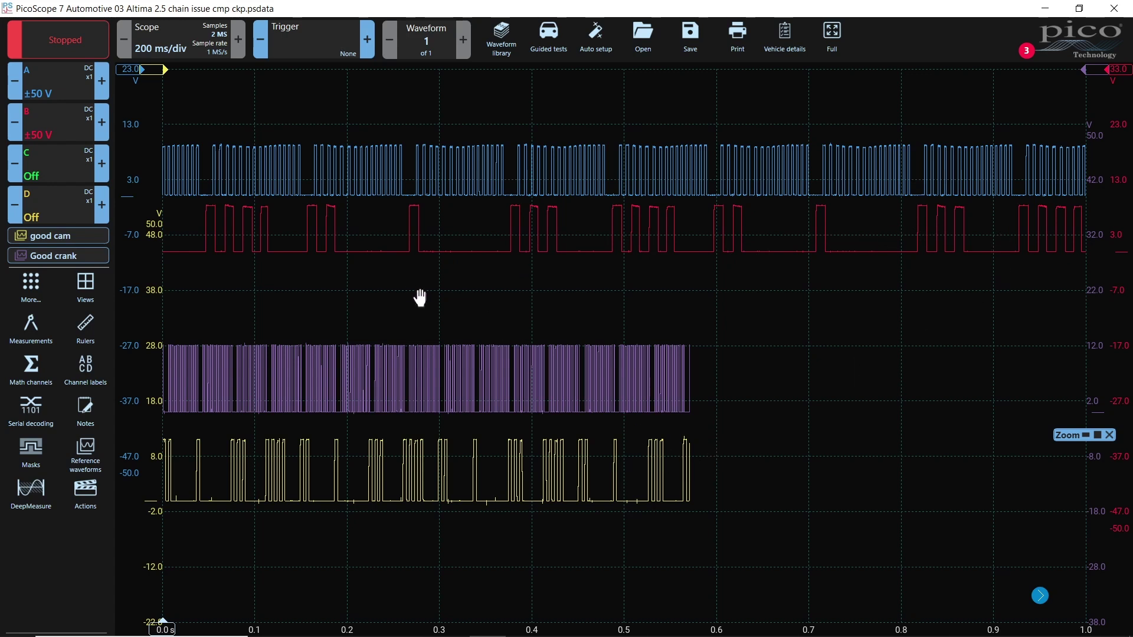
scroll(539, 360, "up", 2)
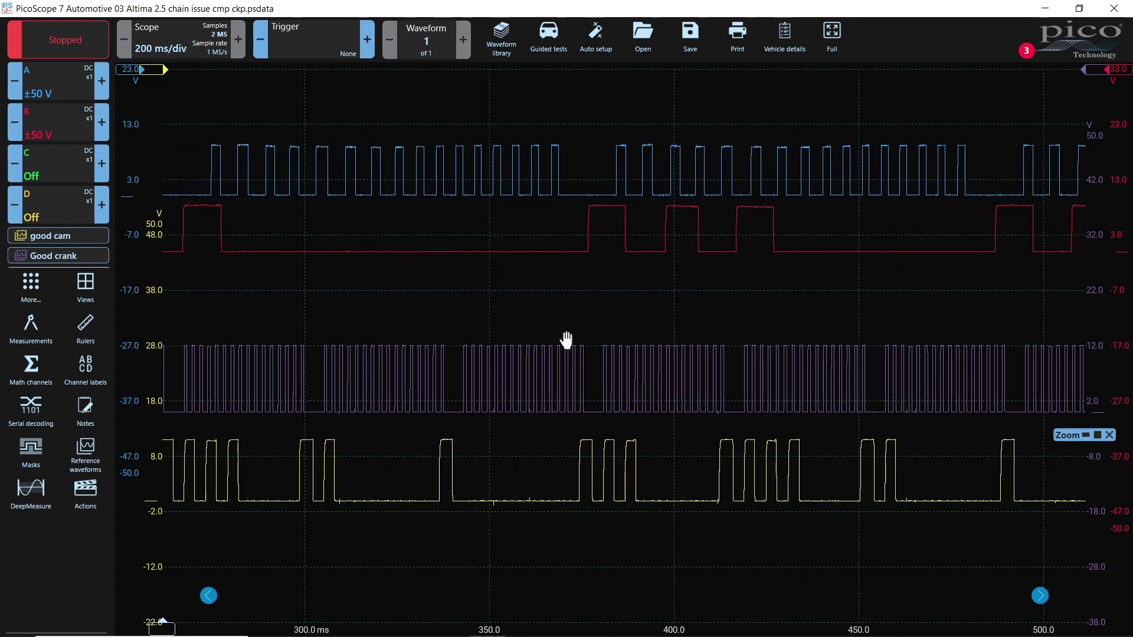
scroll(569, 337, "down", 1)
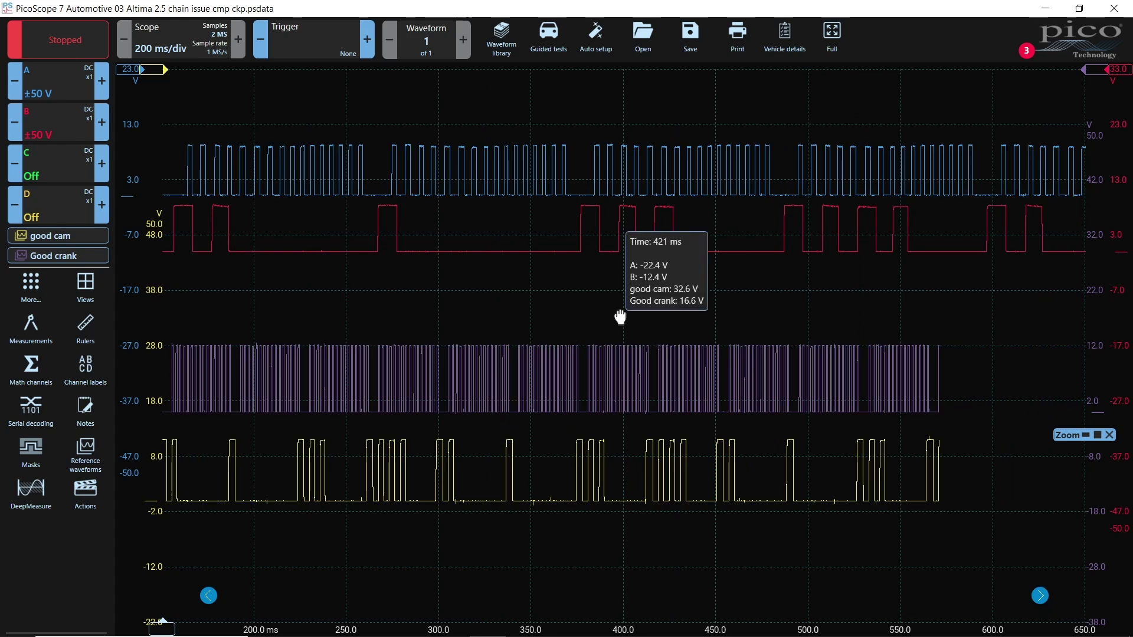
left_click_drag(501, 319, 720, 307)
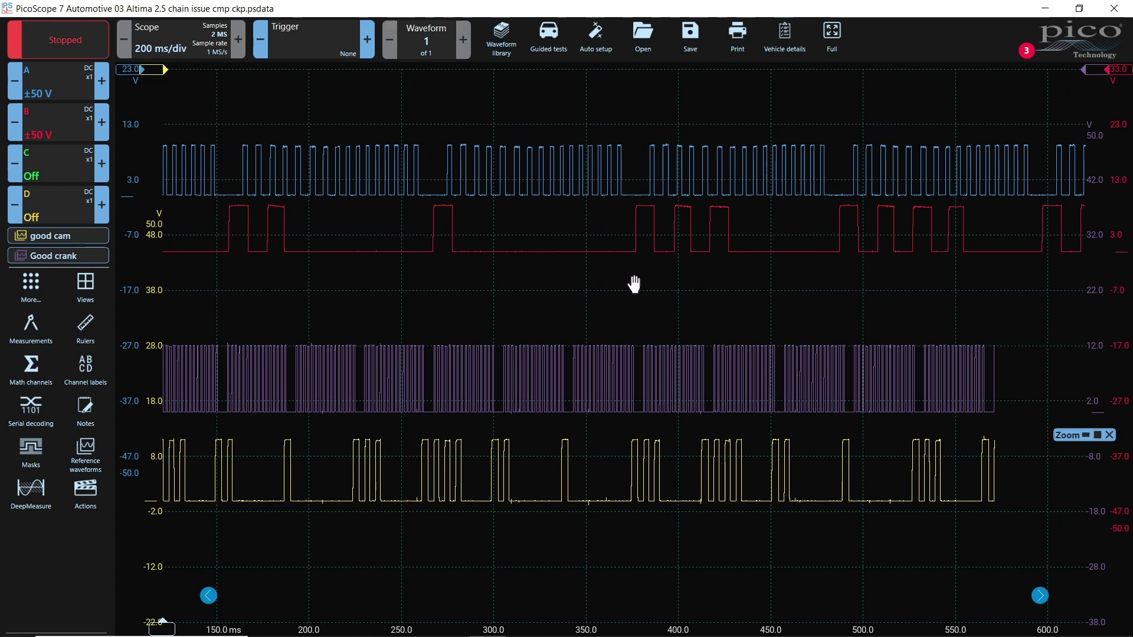
scroll(458, 302, "up", 2)
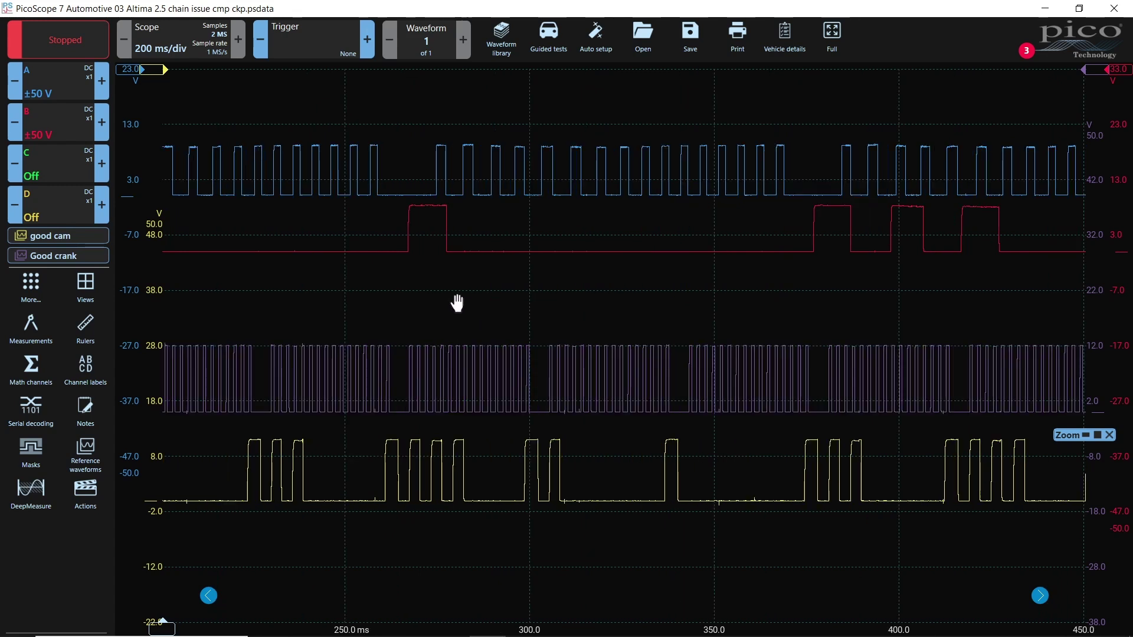
scroll(458, 301, "down", 2)
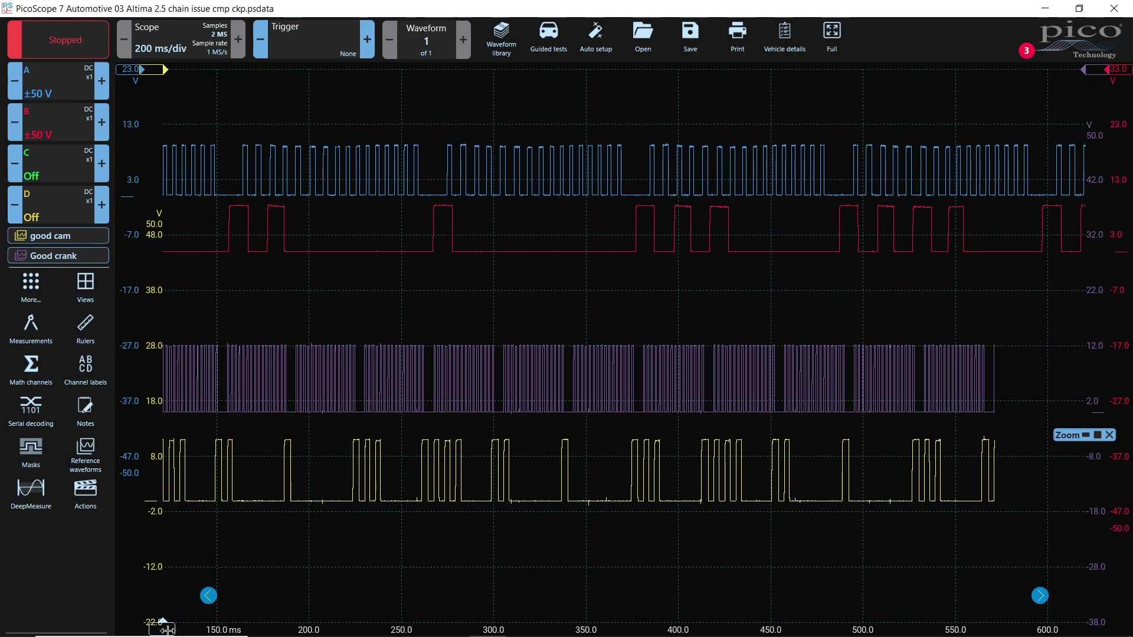
left_click_drag(163, 622, 453, 584)
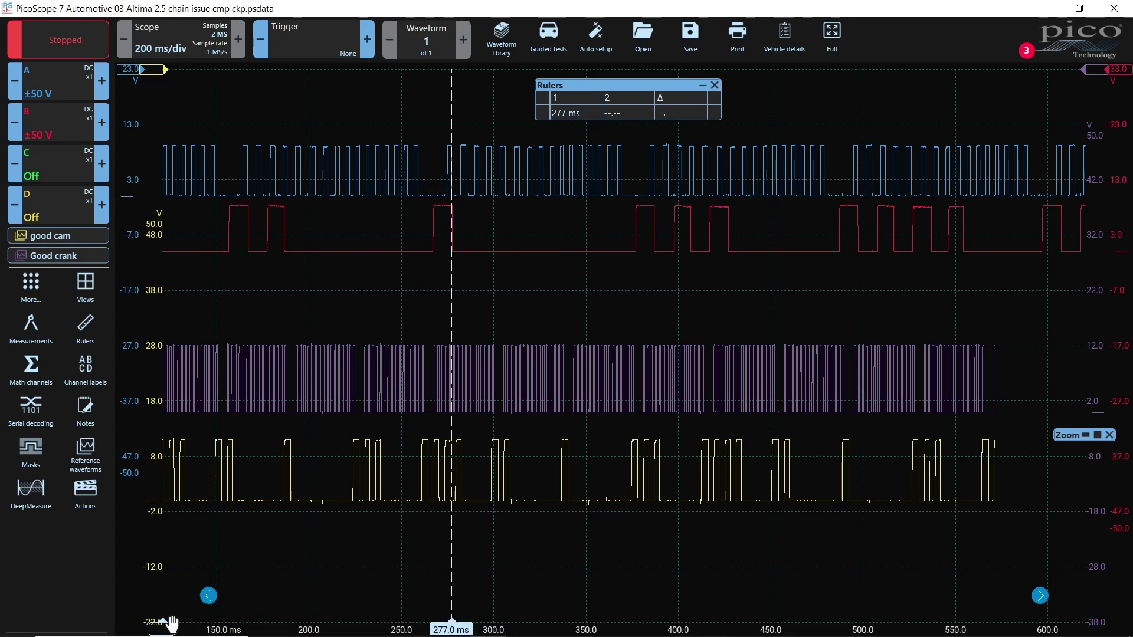
Add a second ruler on the good cam edge, read the 62.94 ms Δ, then remove both rulers.
left_click_drag(169, 626, 578, 578)
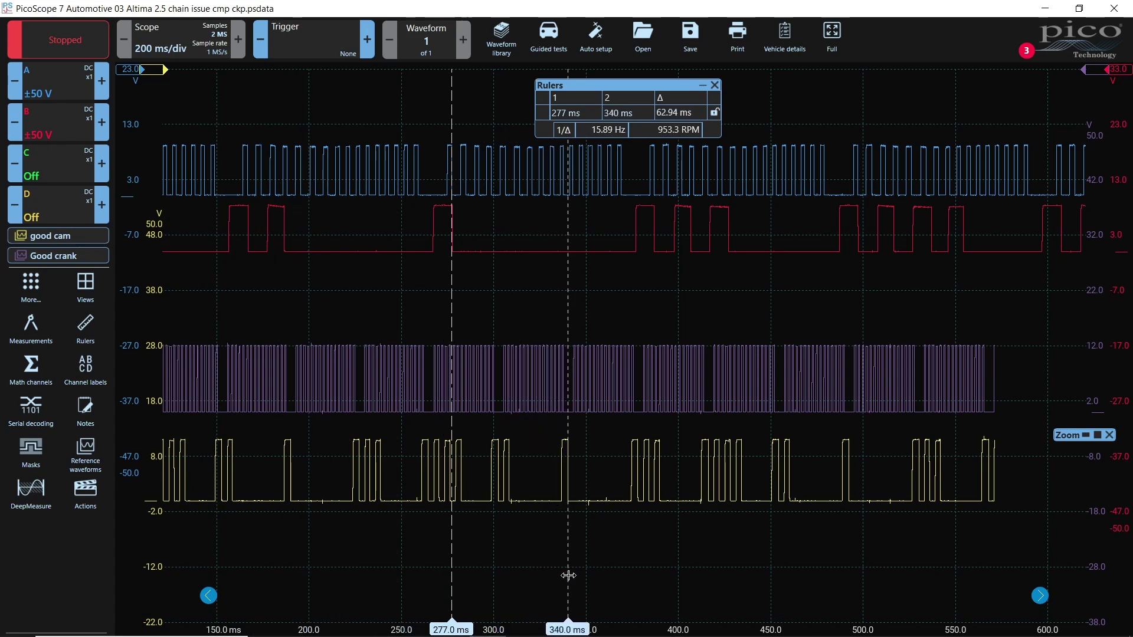
scroll(568, 576, "up", 2)
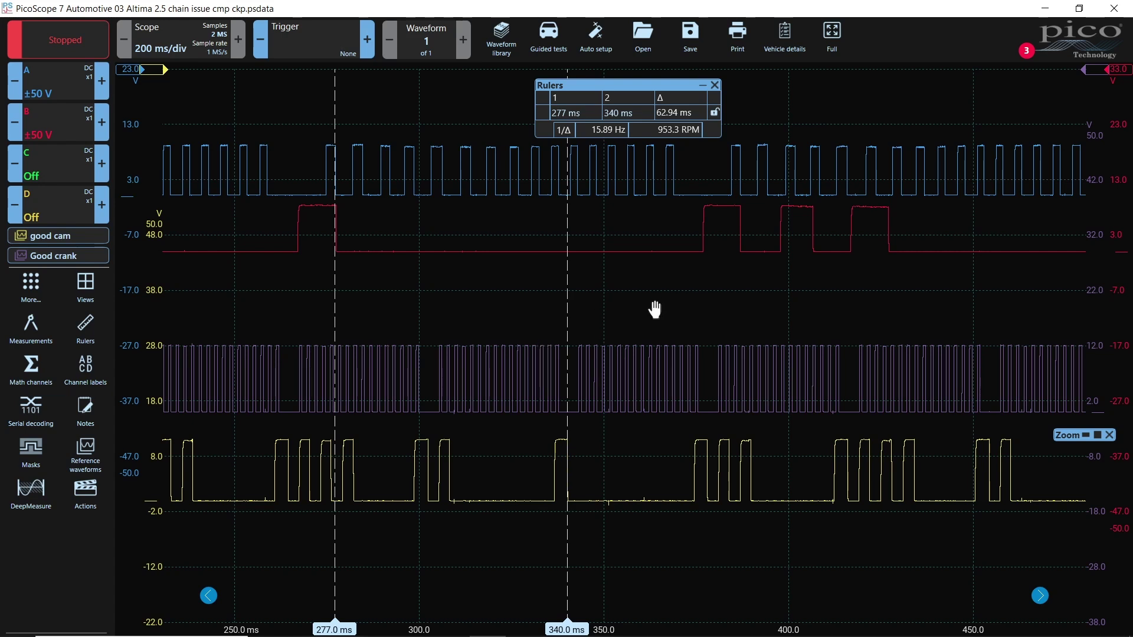
left_click_drag(334, 625, 66, 632)
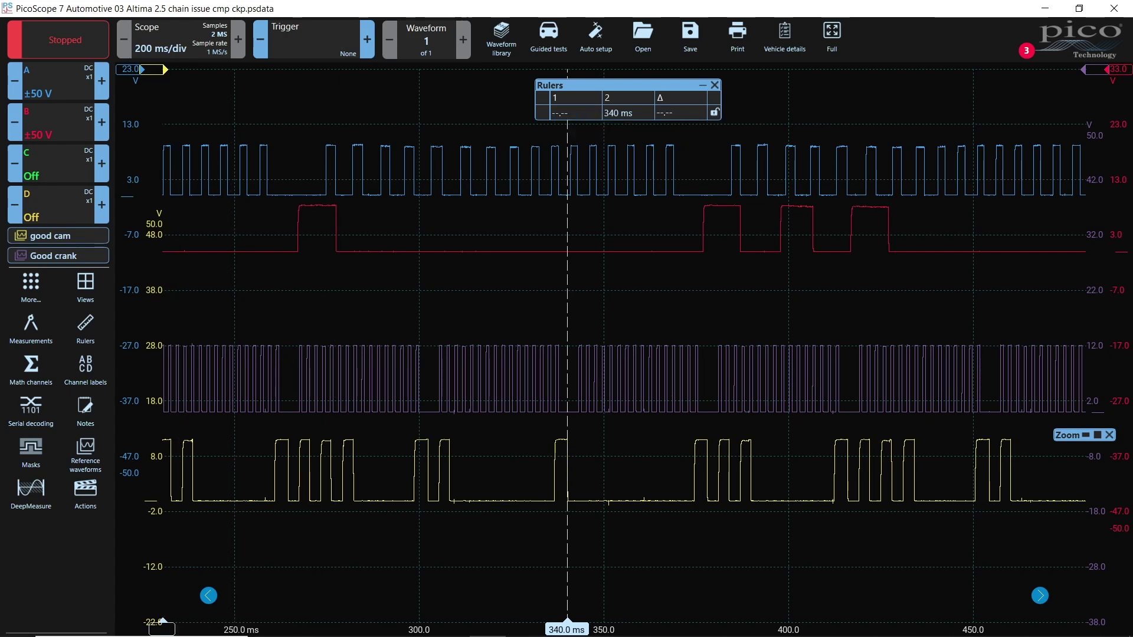
left_click_drag(567, 630, 74, 599)
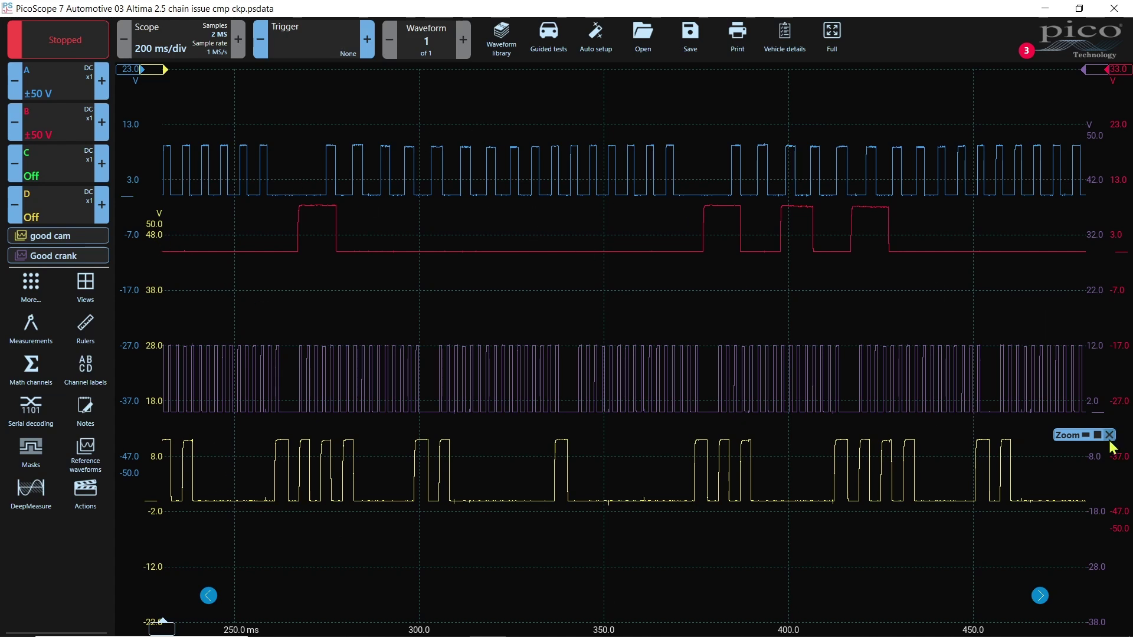
Reset the zoom to the full 2 s capture and add a Scope 2 view below Scope 1.
left_click(1086, 439)
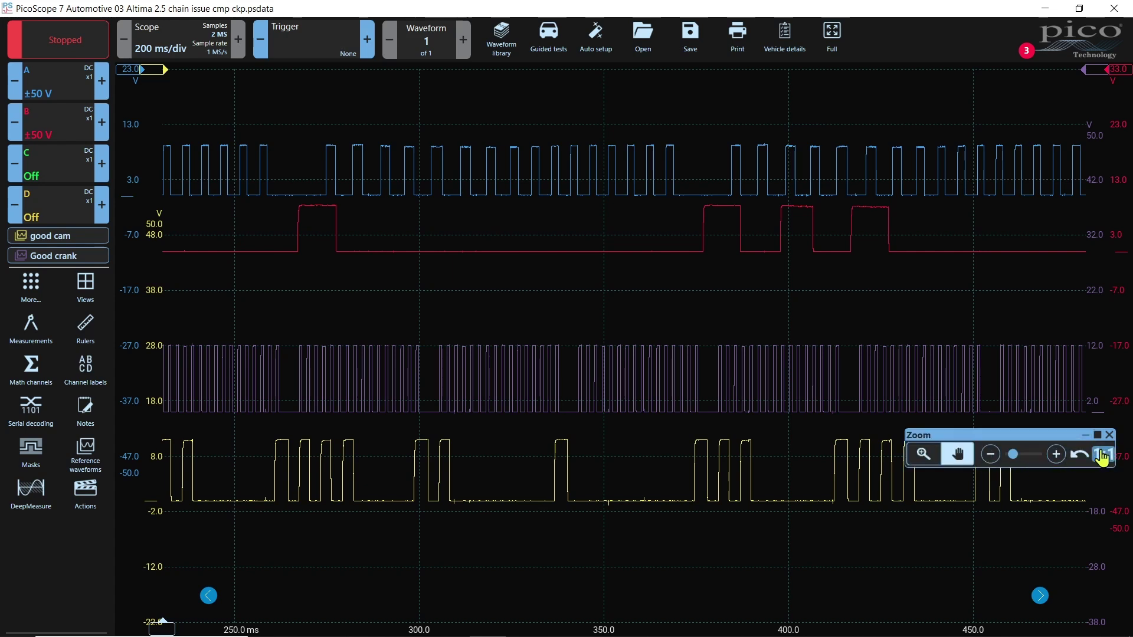
left_click(1104, 455)
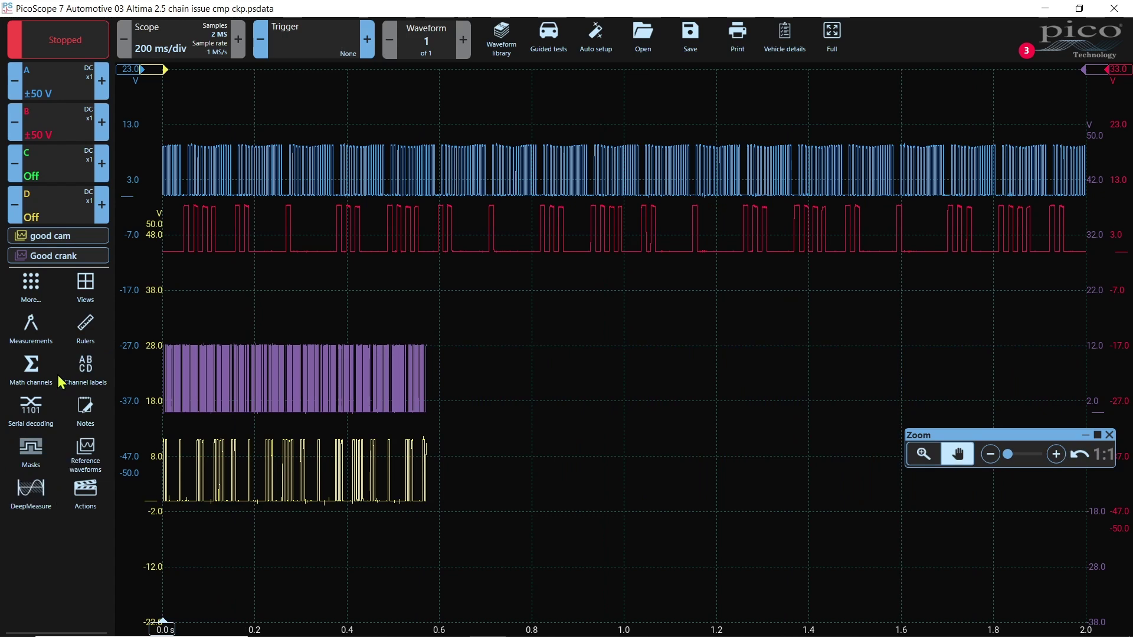
left_click(94, 292)
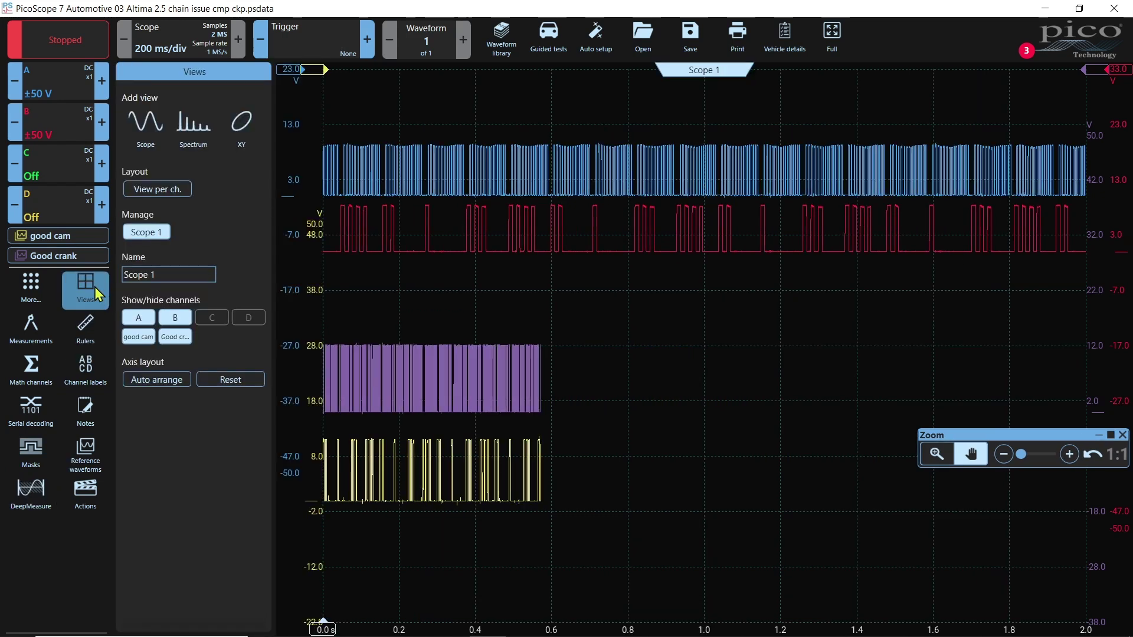
left_click(142, 134)
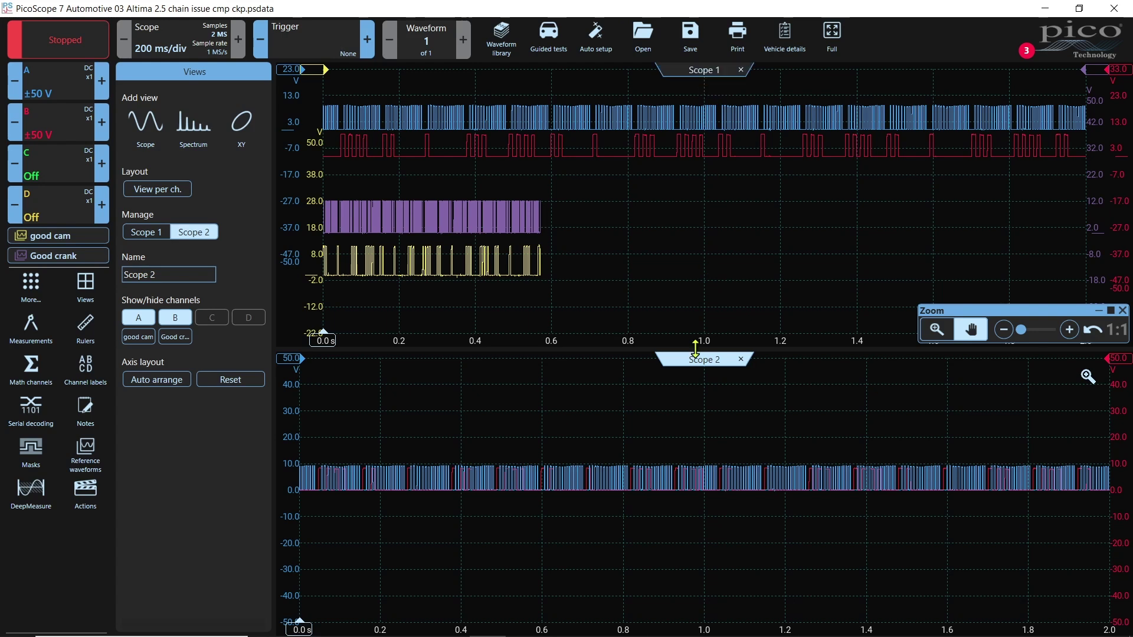
left_click(698, 77)
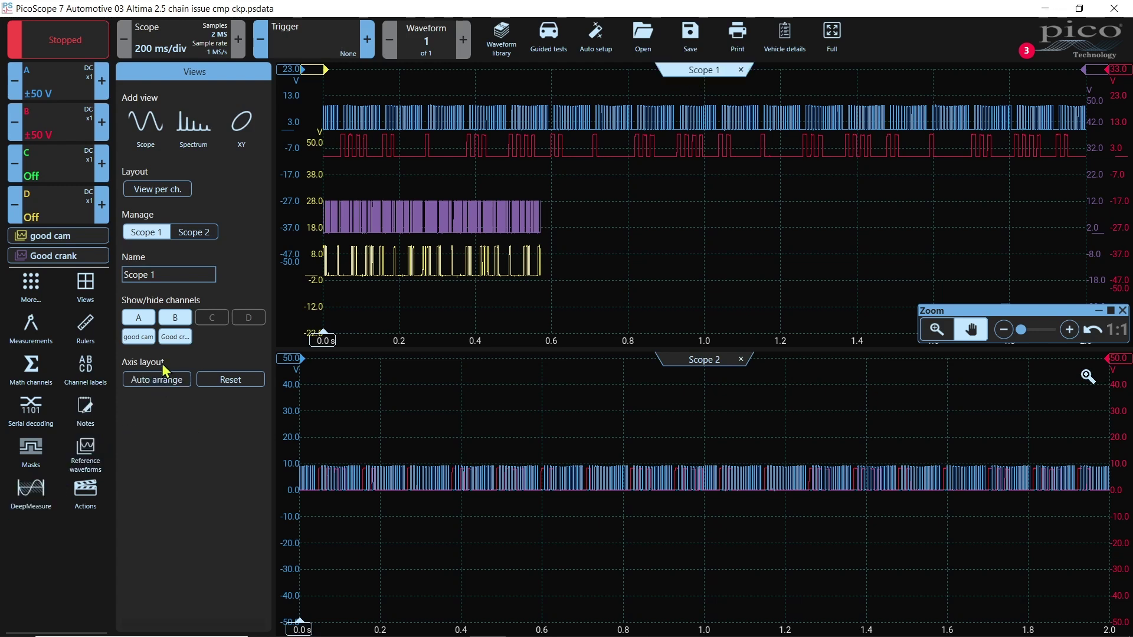
Rename the Scope 1 view to 'good'.
left_click(167, 337)
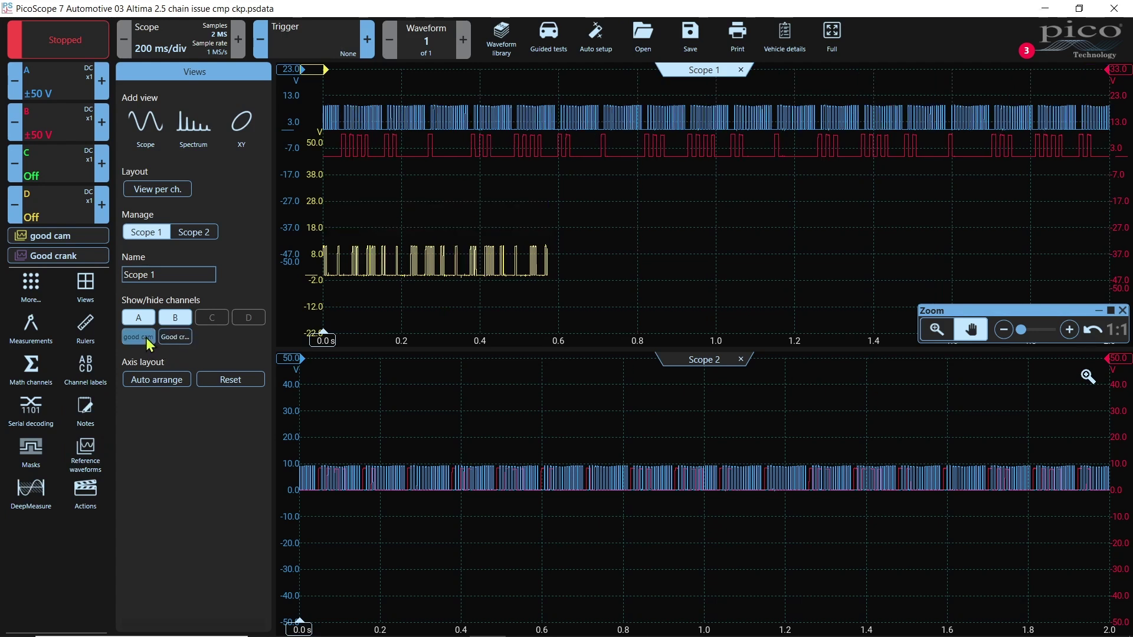
left_click(141, 336)
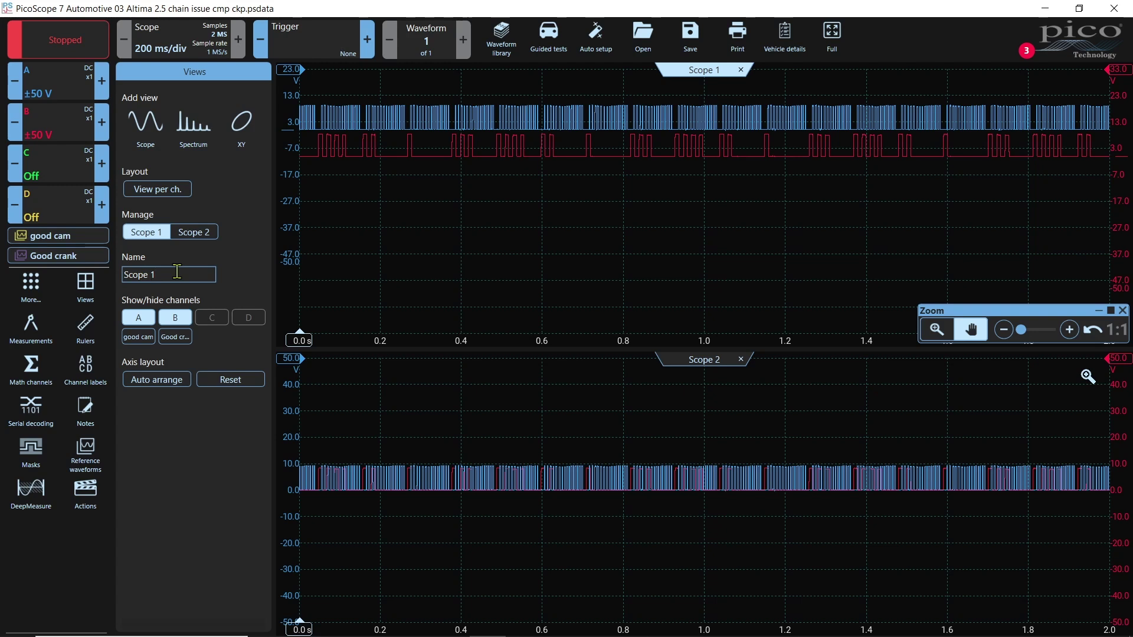
key("BackSpace")
key("BackSpace")
key("BackSpace")
key("BackSpace")
key("BackSpace")
key("BackSpace")
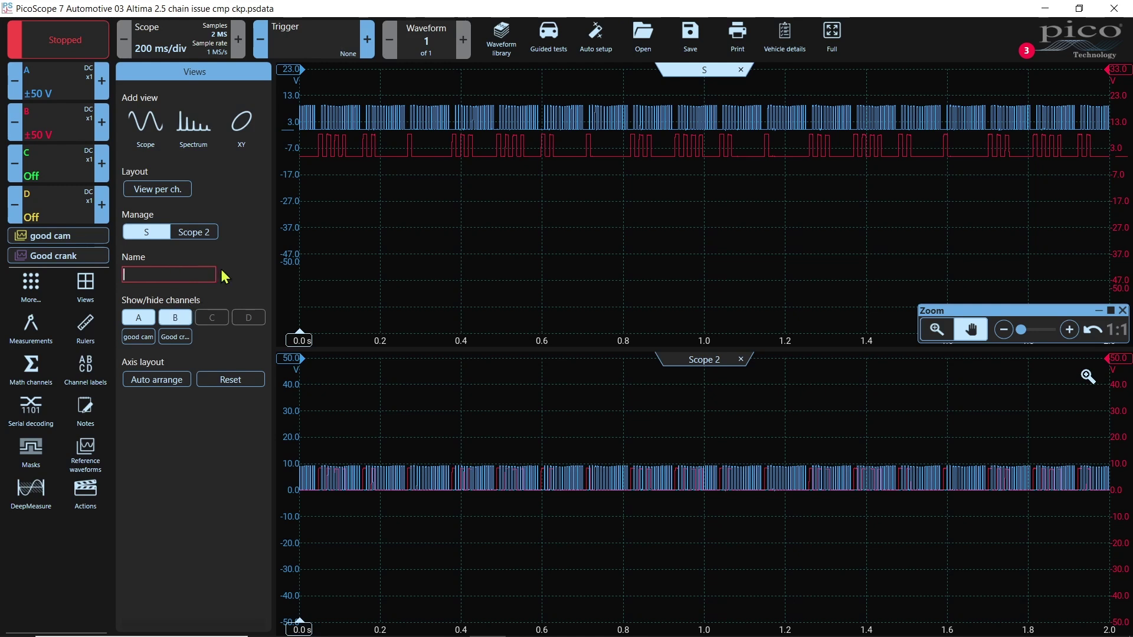
type("good")
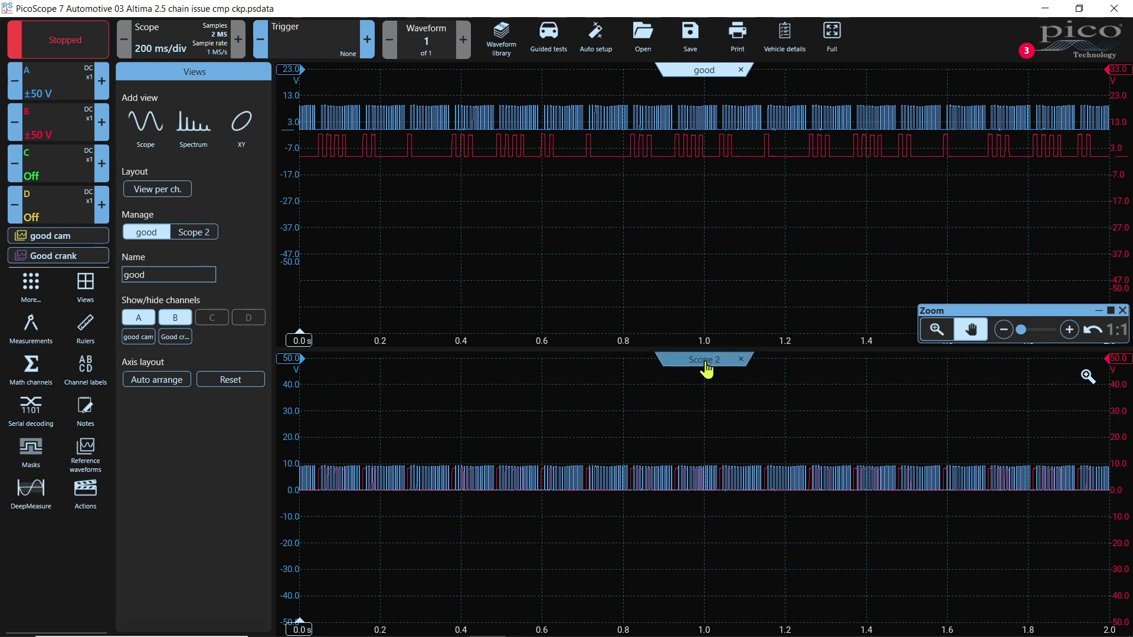
Make the good view show only the good cam and Good crank references, hiding channels A and B.
left_click(705, 362)
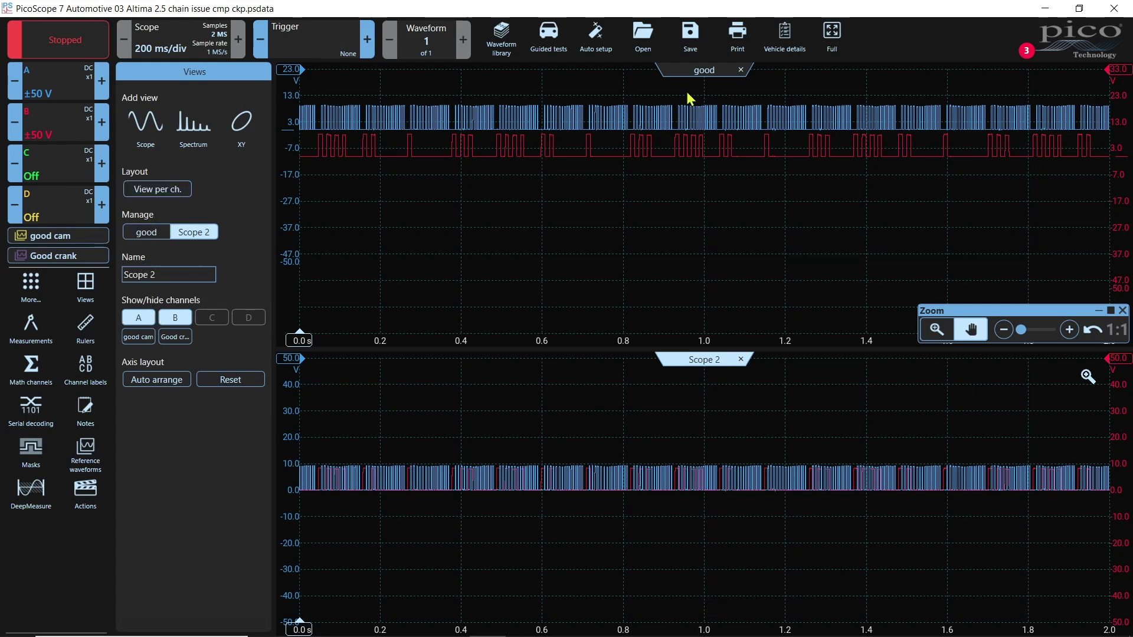
left_click(696, 70)
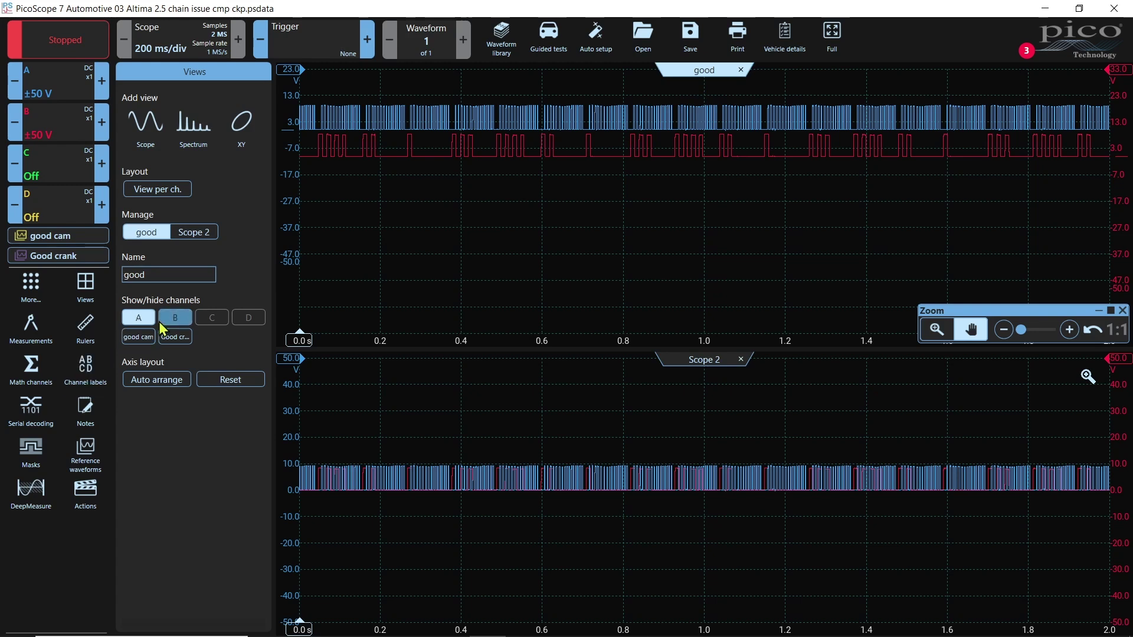
left_click(140, 338)
left_click(176, 338)
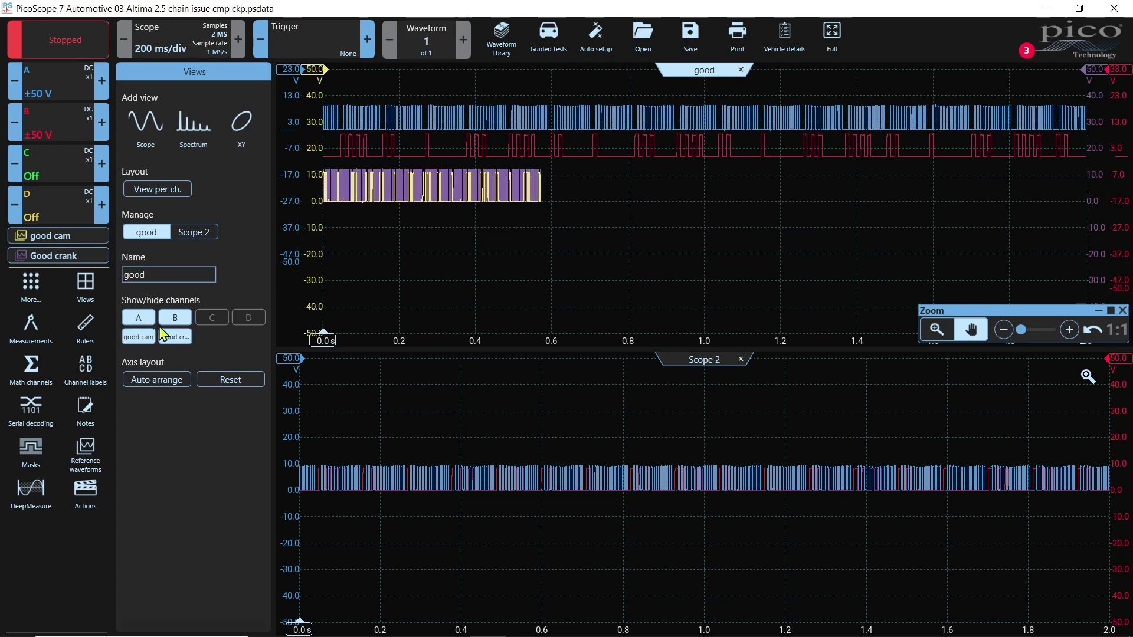
left_click(138, 318)
left_click(179, 319)
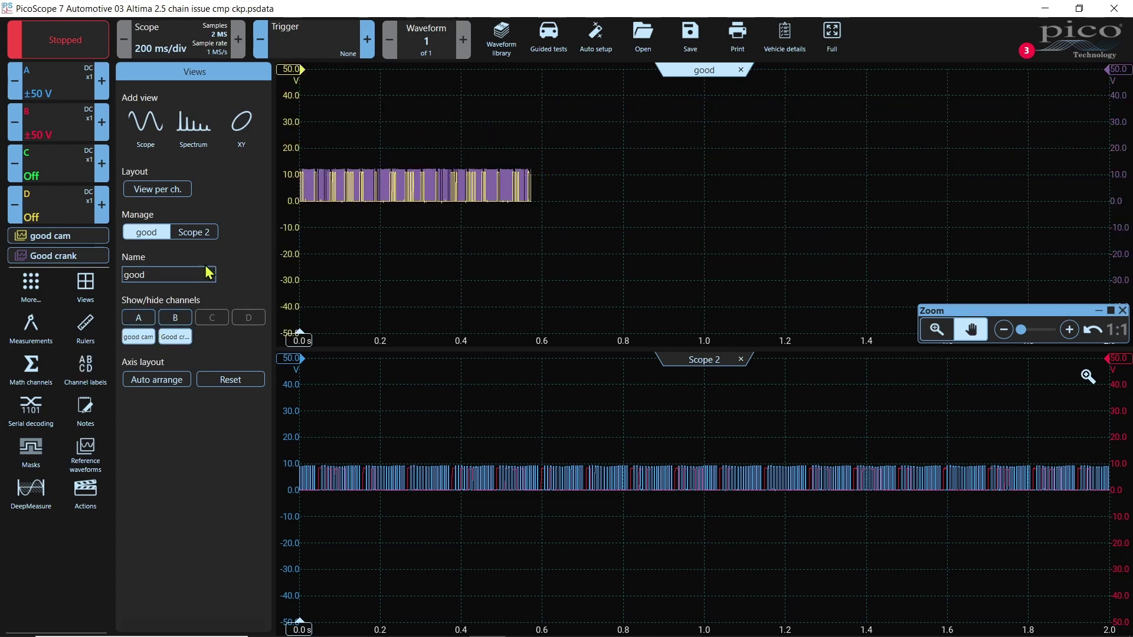
Rename Scope 2 to 'bad' and close the view settings.
left_click(206, 236)
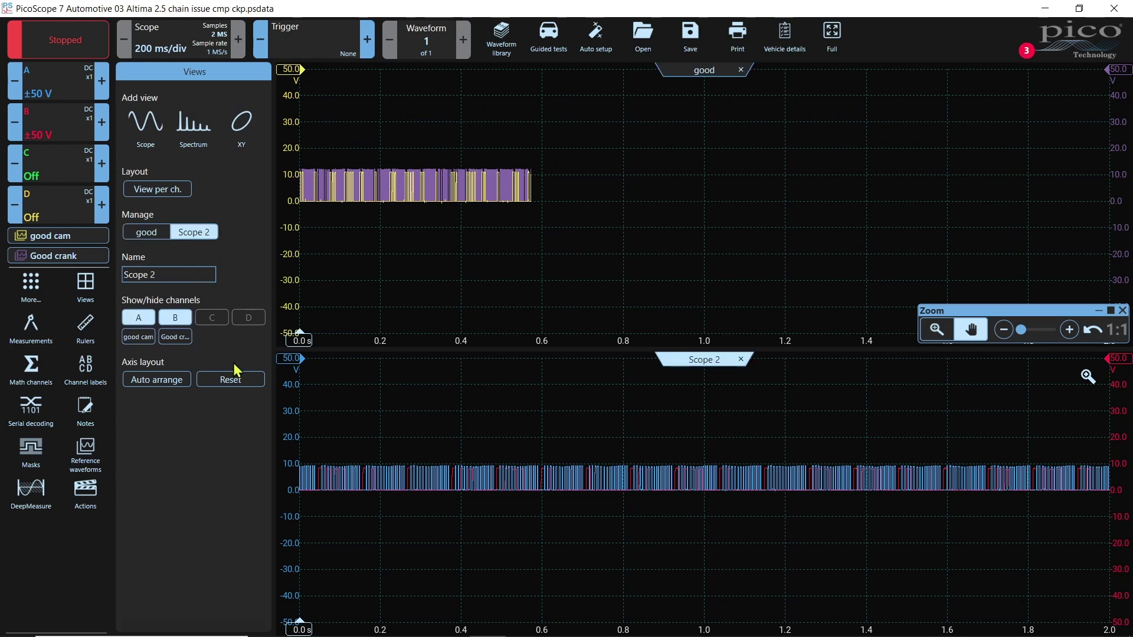
left_click_drag(163, 276, 120, 282)
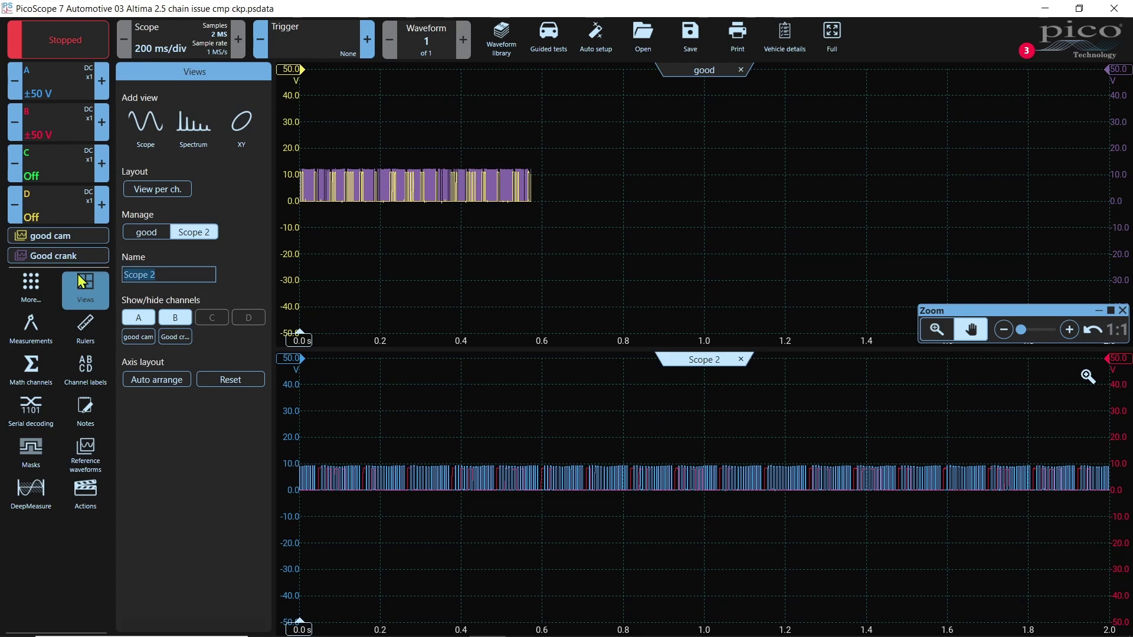
key("BackSpace")
type("bad")
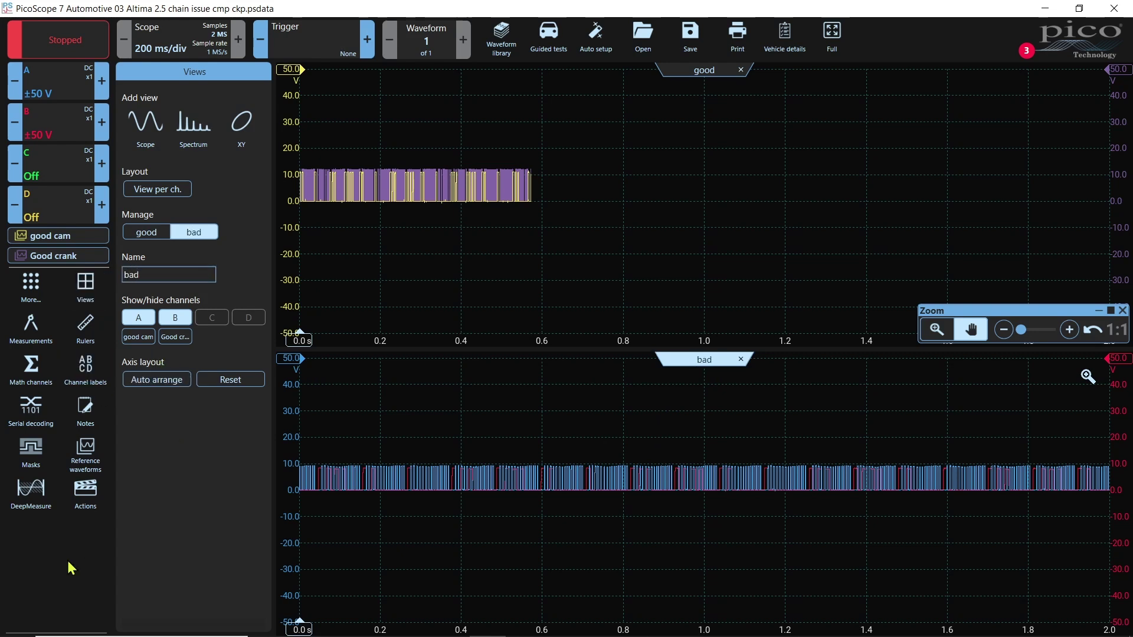
left_click(44, 563)
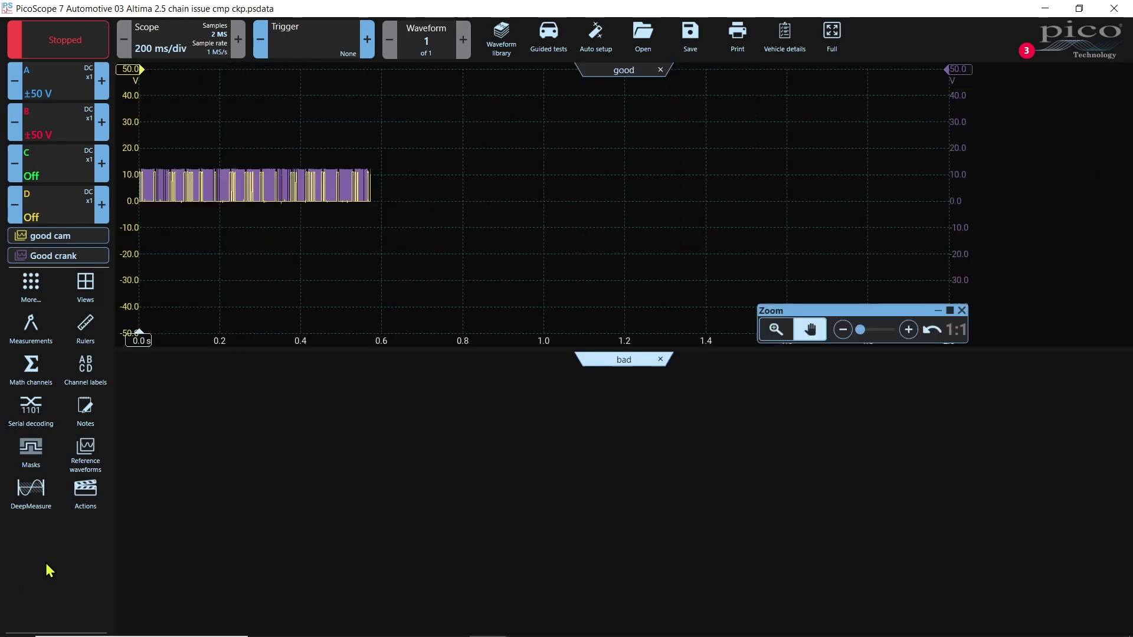
Raise the bad view's channel A trace clear of the red trace and zoom in on both views.
left_click_drag(126, 451, 140, 411)
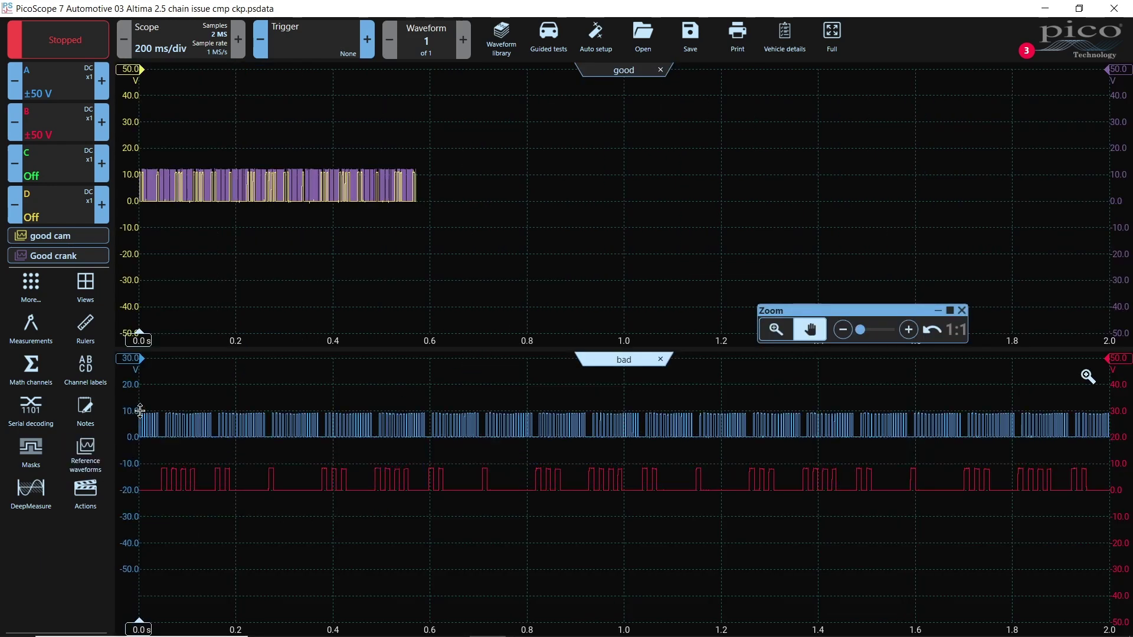
scroll(511, 472, "up", 3)
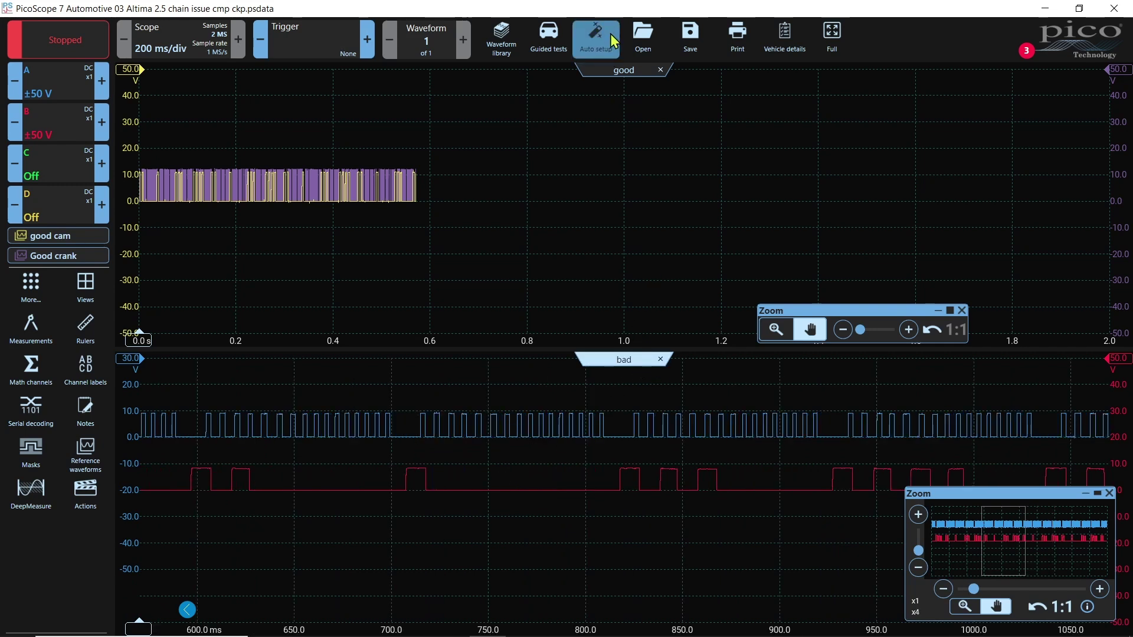
left_click(615, 72)
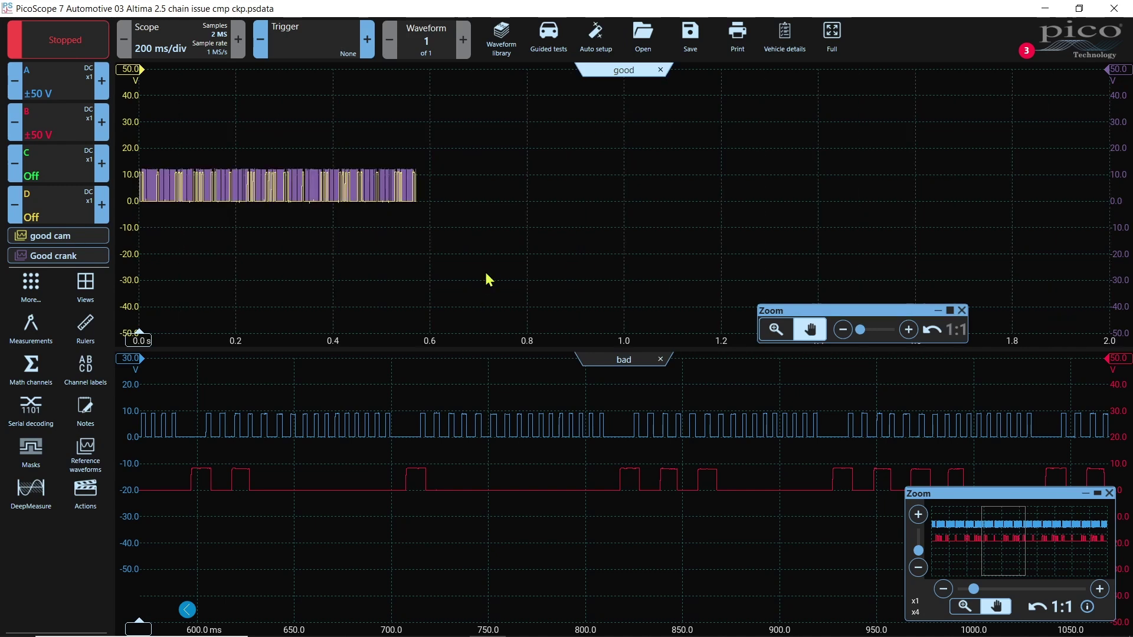
scroll(358, 242, "up", 3)
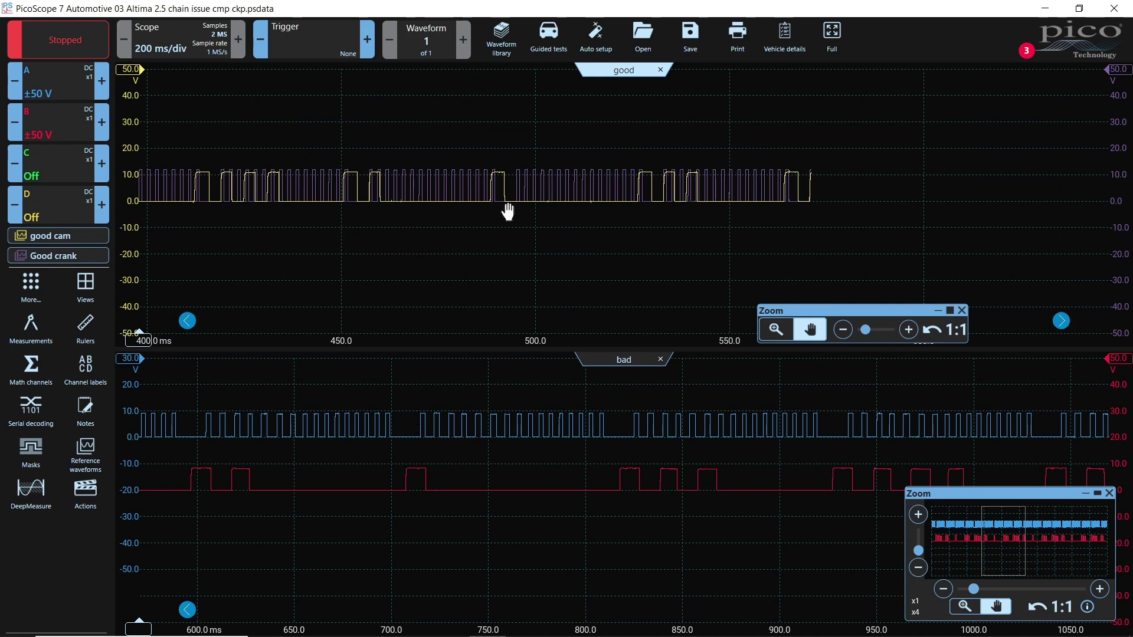
Pan the good view to earlier times and mark 339.9 ms on a cam edge with a time ruler.
mouse_move(476, 283)
left_click_drag(475, 284, 628, 273)
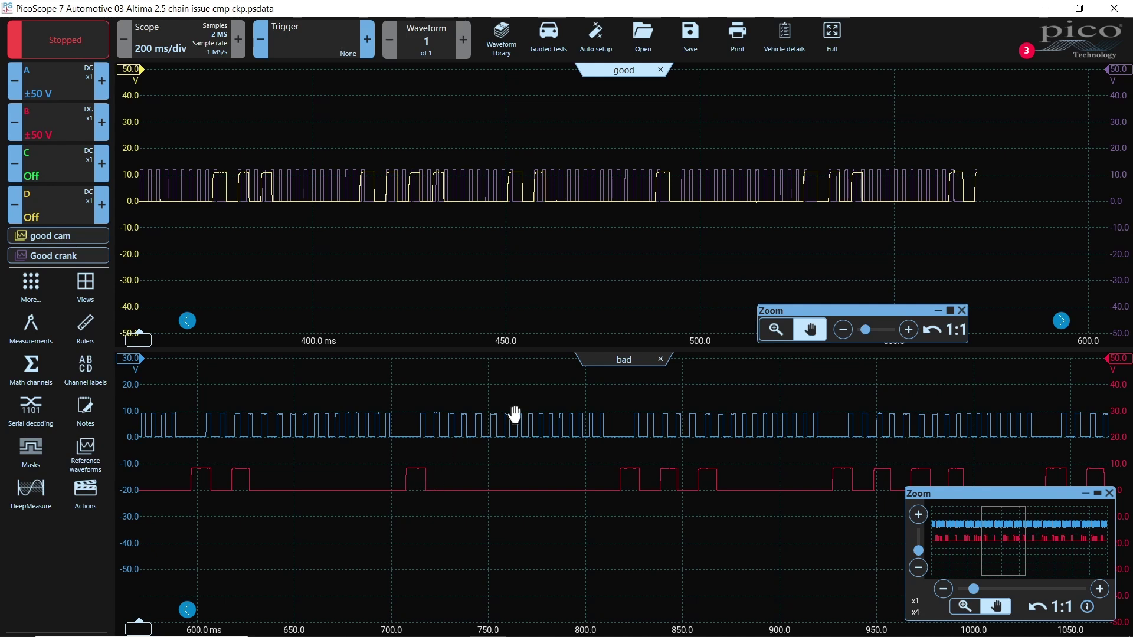
mouse_move(468, 266)
left_click_drag(549, 276, 842, 261)
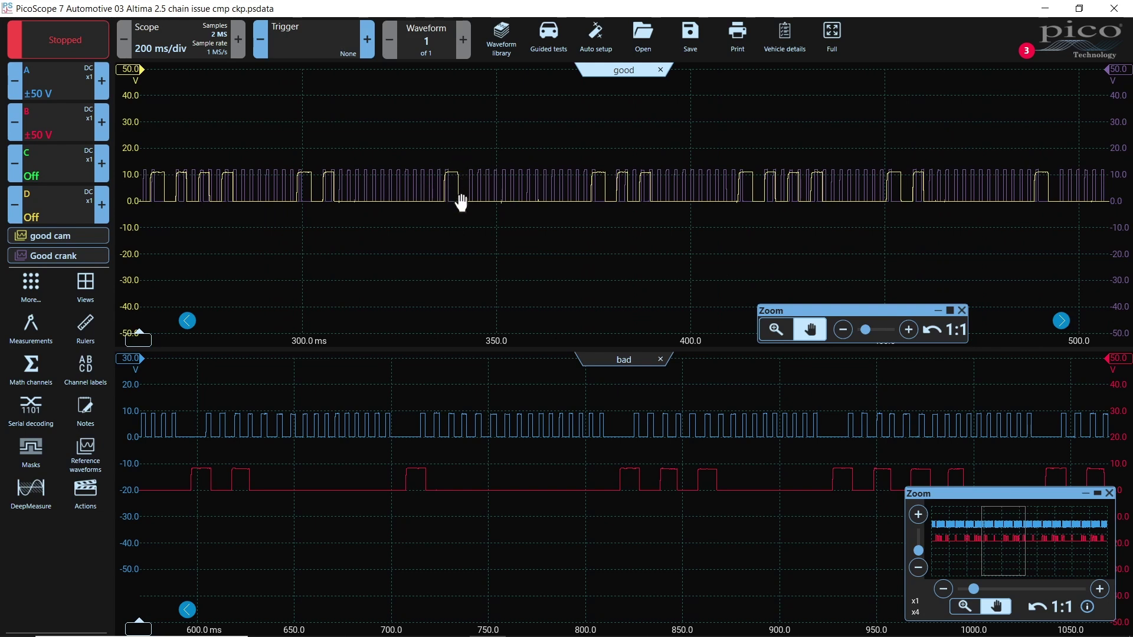
left_click_drag(502, 272, 465, 275)
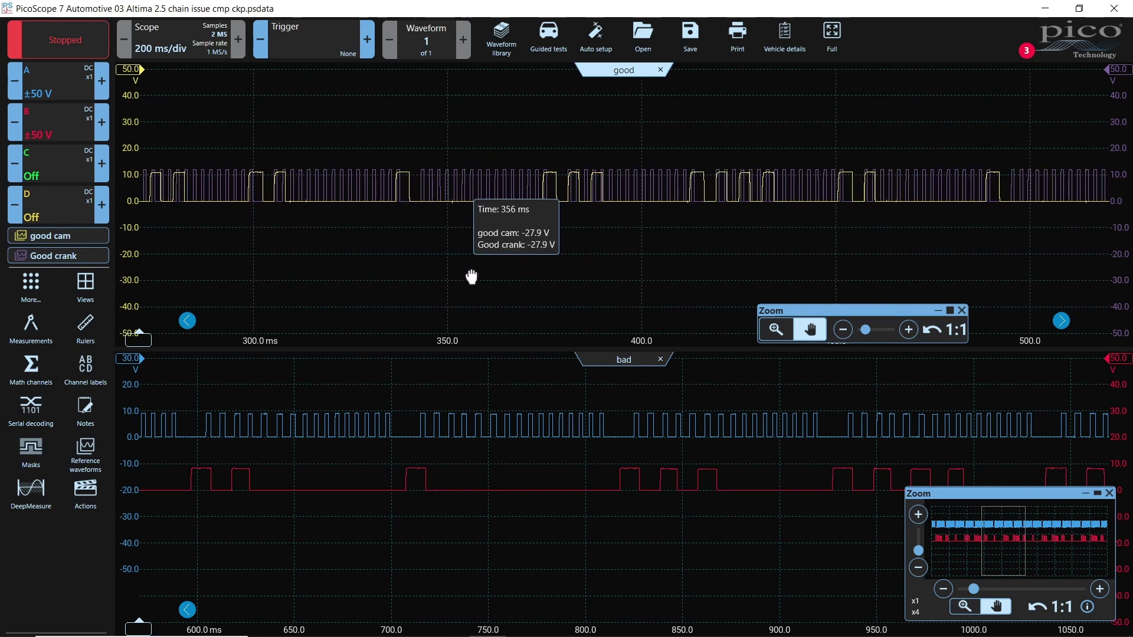
left_click_drag(140, 334, 428, 333)
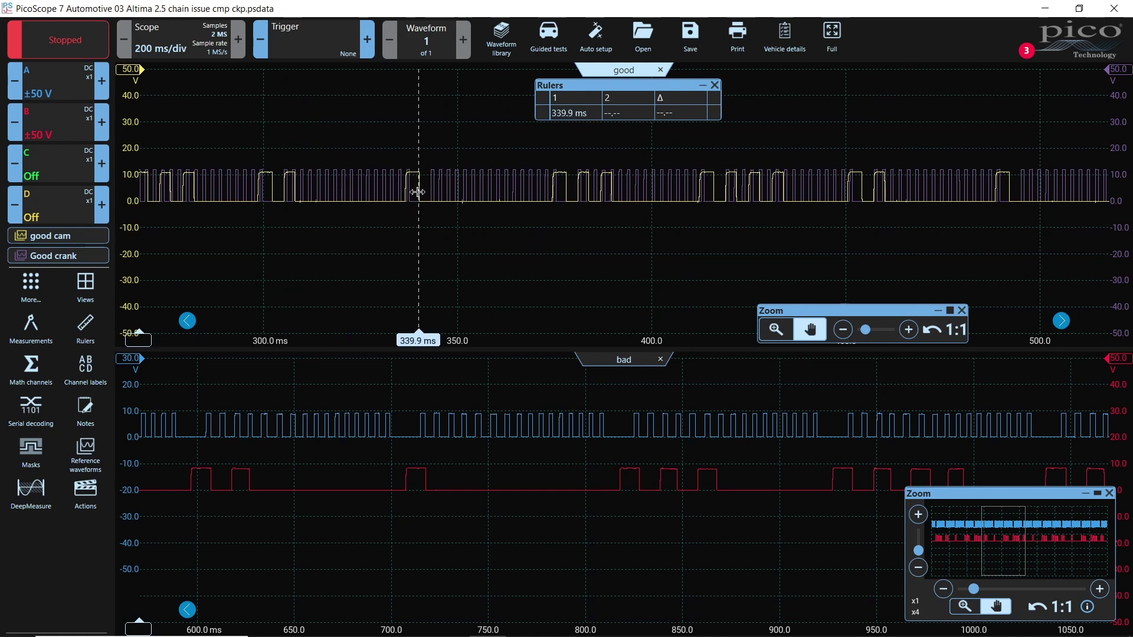
Zoom the good view, lower its cam trace, and place a 717.9 ms time ruler in the bad view.
scroll(404, 219, "up", 2)
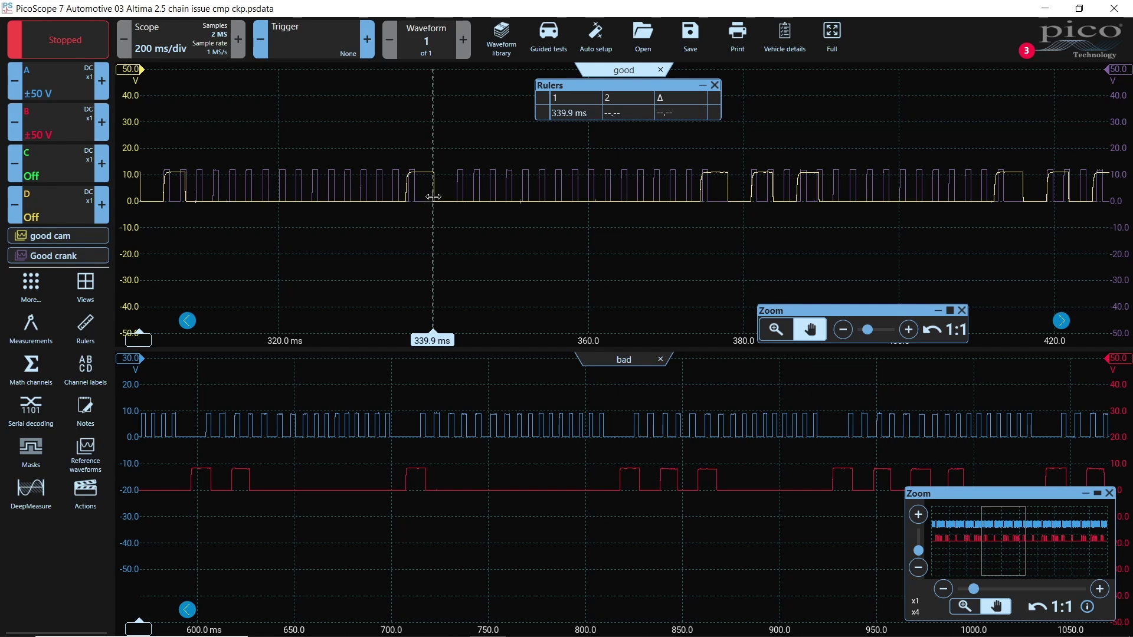
left_click_drag(132, 203, 132, 235)
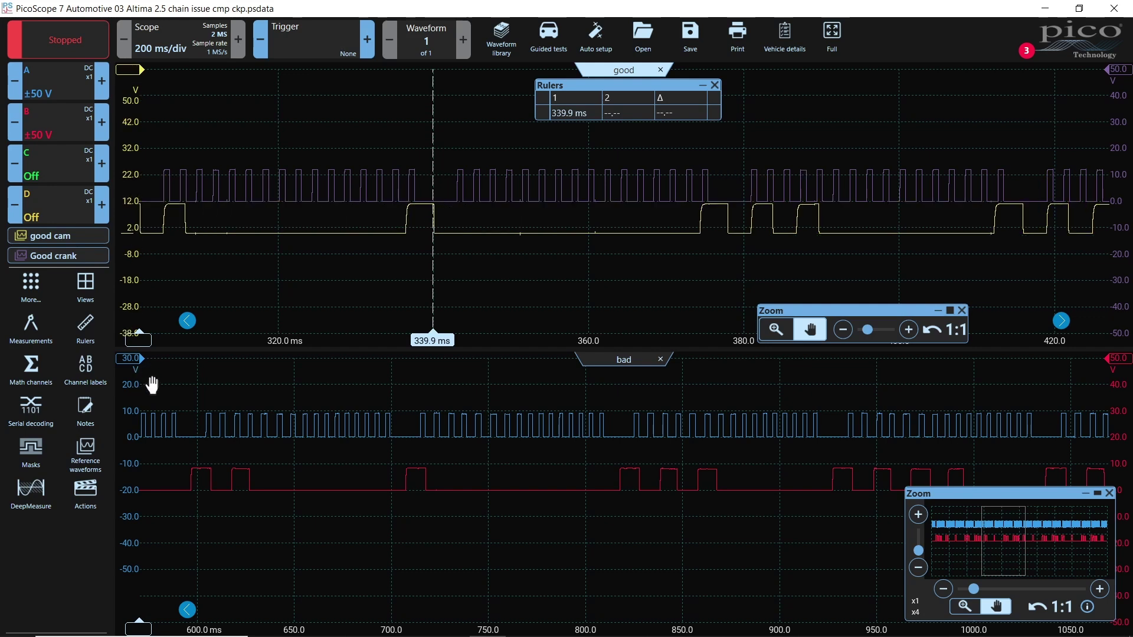
left_click_drag(139, 623, 427, 631)
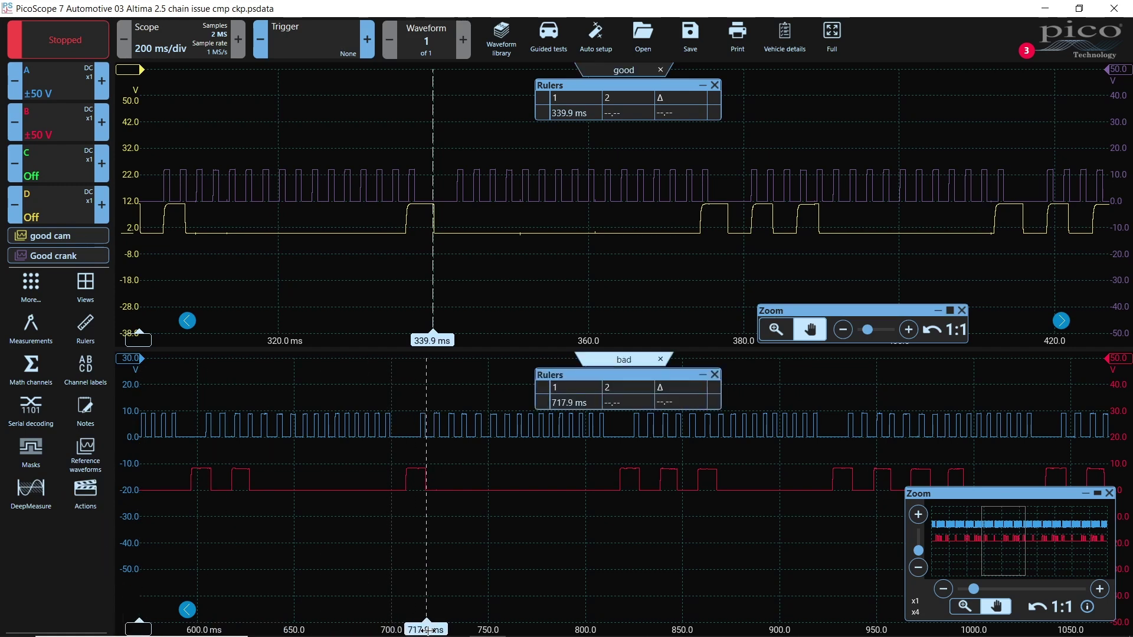
left_click_drag(650, 378, 844, 367)
Zoom and pan the bad view earlier, then clear the time rulers from both views.
scroll(513, 445, "up", 1)
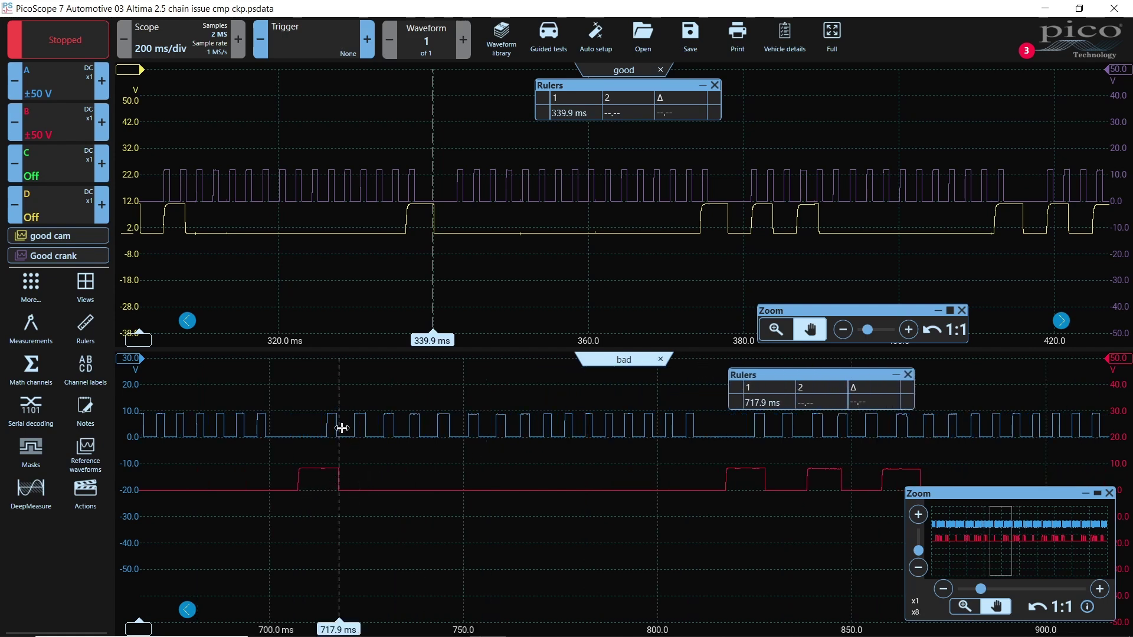
left_click_drag(478, 549, 552, 530)
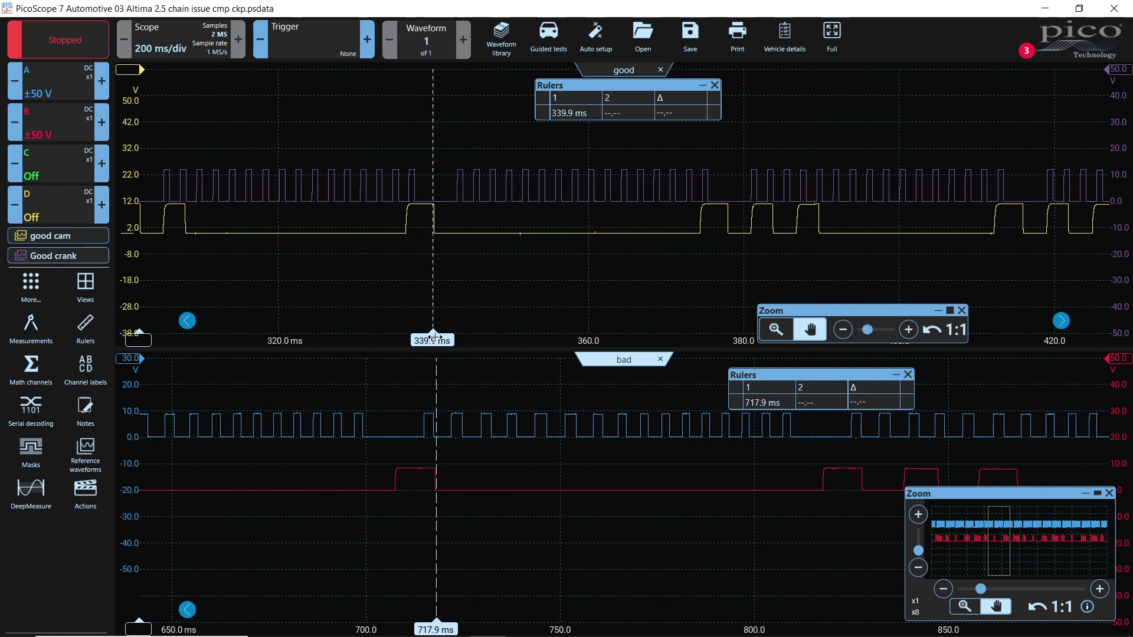
left_click_drag(433, 336, 88, 330)
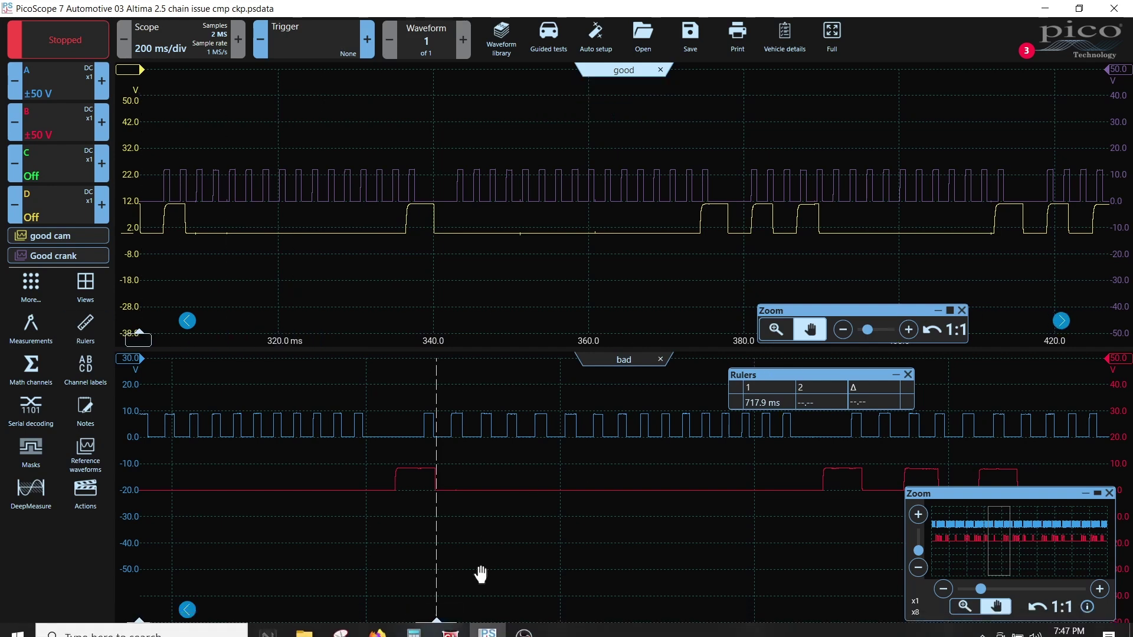
left_click_drag(432, 628, 88, 619)
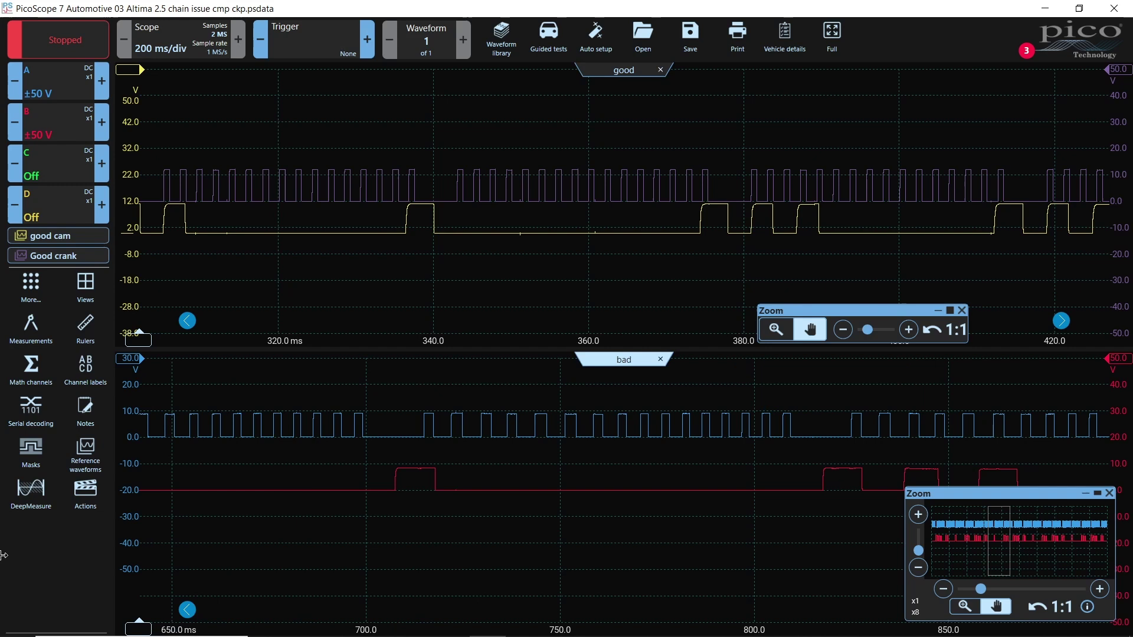
Collapse the bad capture's zoom overview and zoom the good view back out to about 150–600 ms.
left_click(1098, 494)
scroll(619, 267, "up", 1)
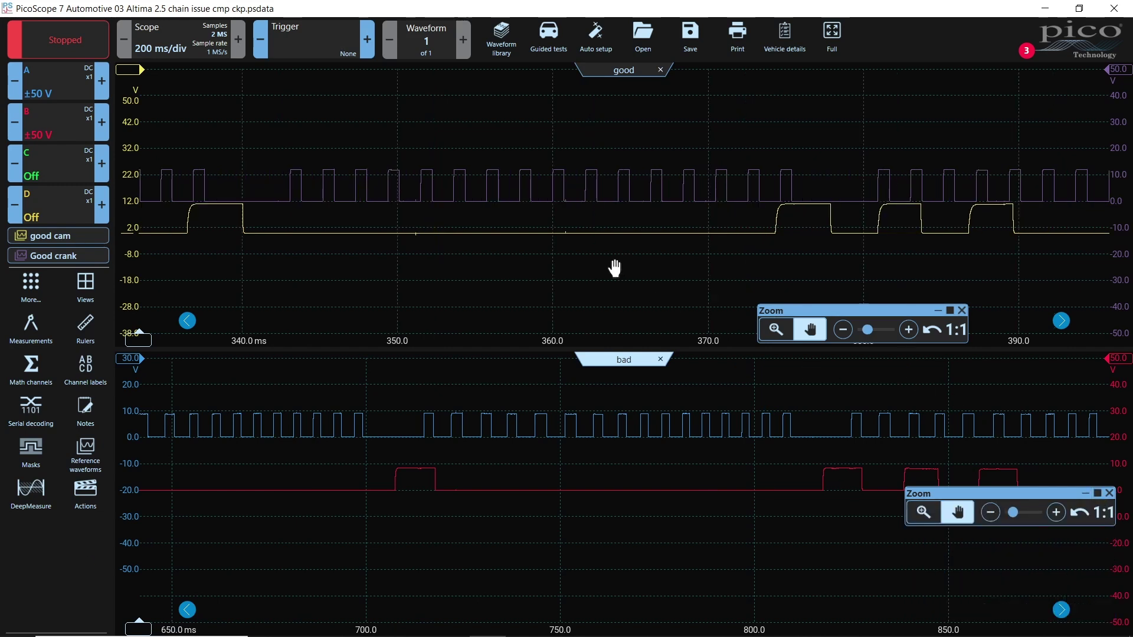
scroll(615, 269, "down", 3)
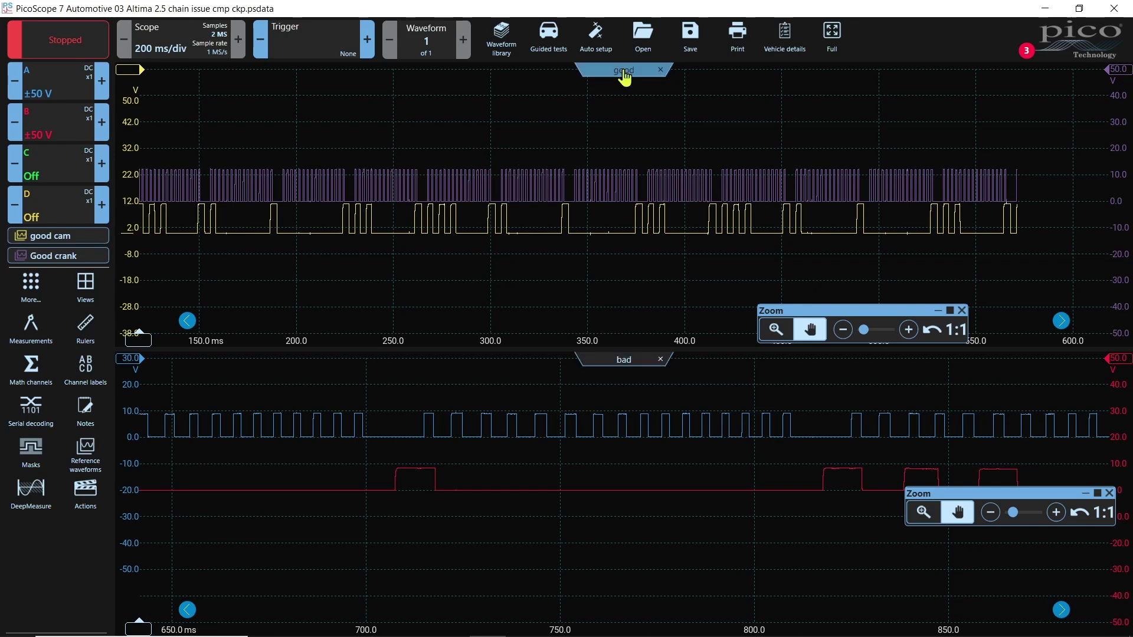
Turn on phase rulers with one fewer partition in the ruler settings.
left_click(83, 326)
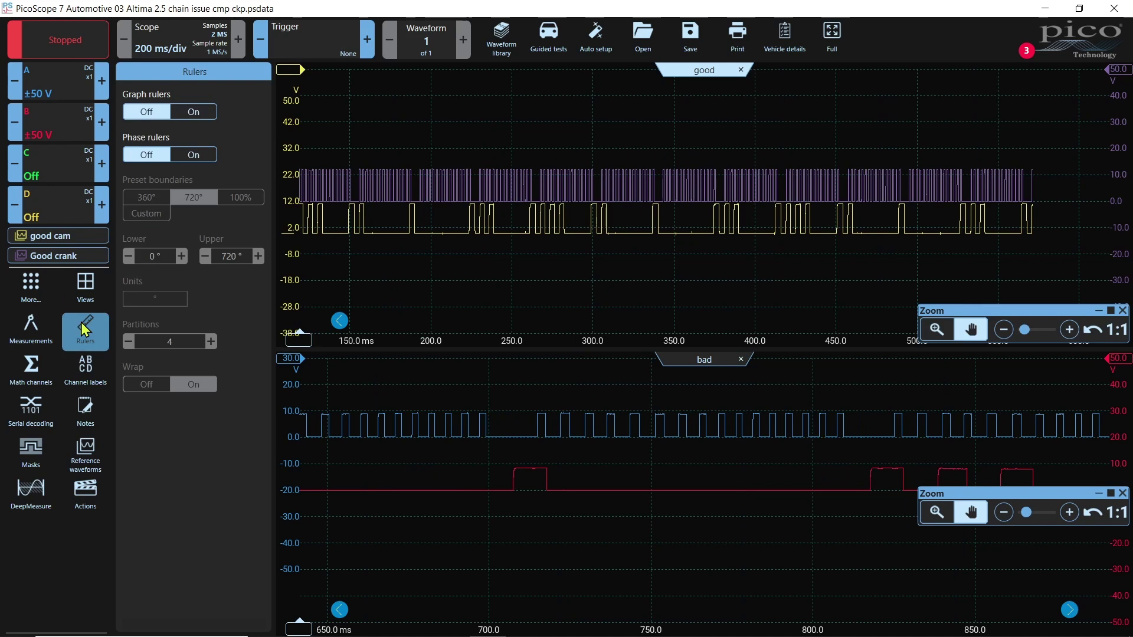
left_click(193, 154)
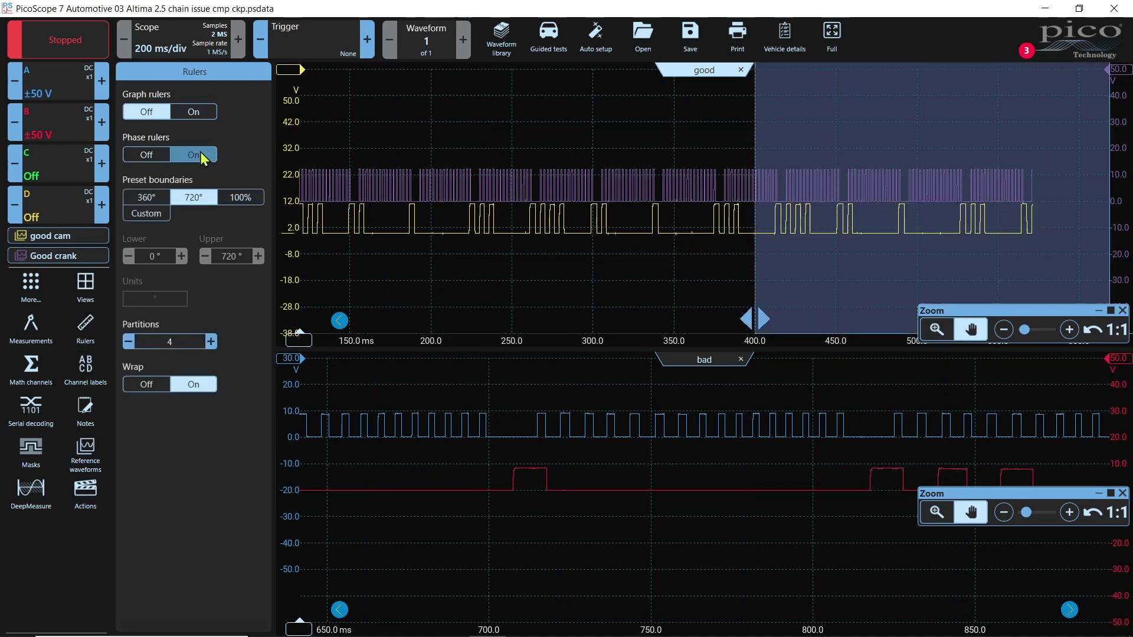
left_click(128, 342)
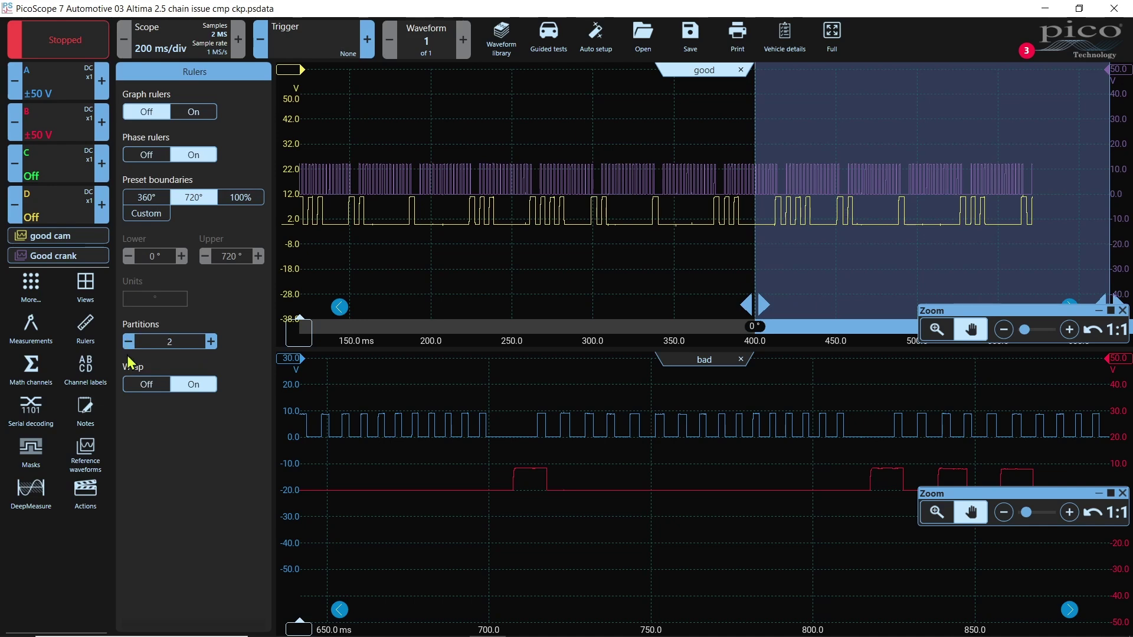
left_click(413, 465)
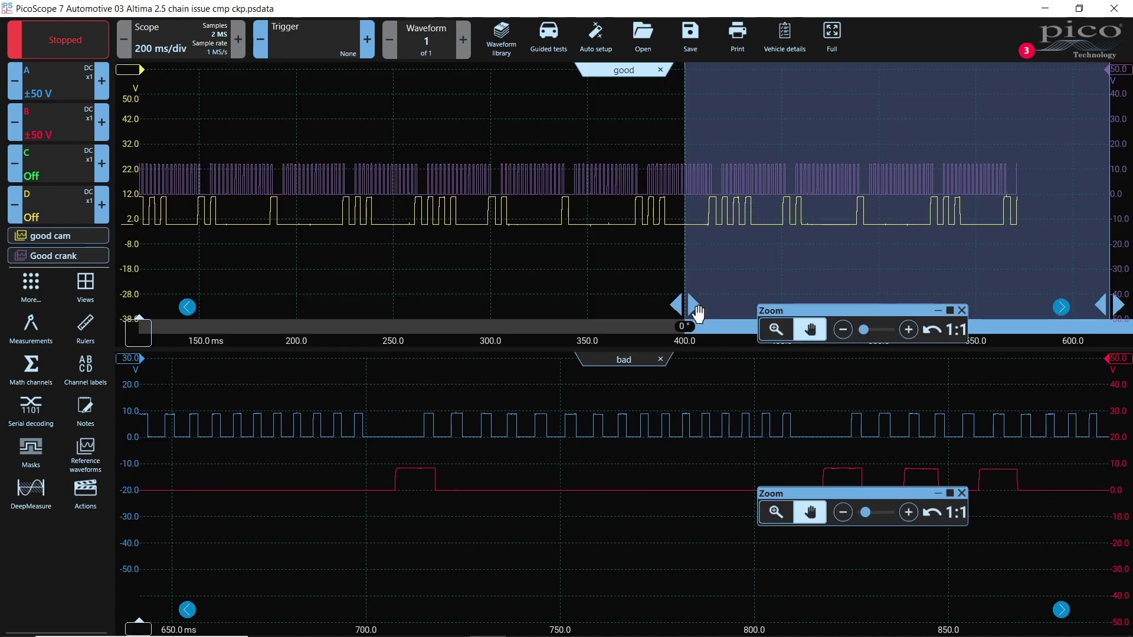
Span the phase rulers 0°–720° from about 200 ms to 350 ms on the good capture.
mouse_move(678, 307)
left_mouse_down()
mouse_move(584, 278)
mouse_move(266, 258)
left_mouse_up()
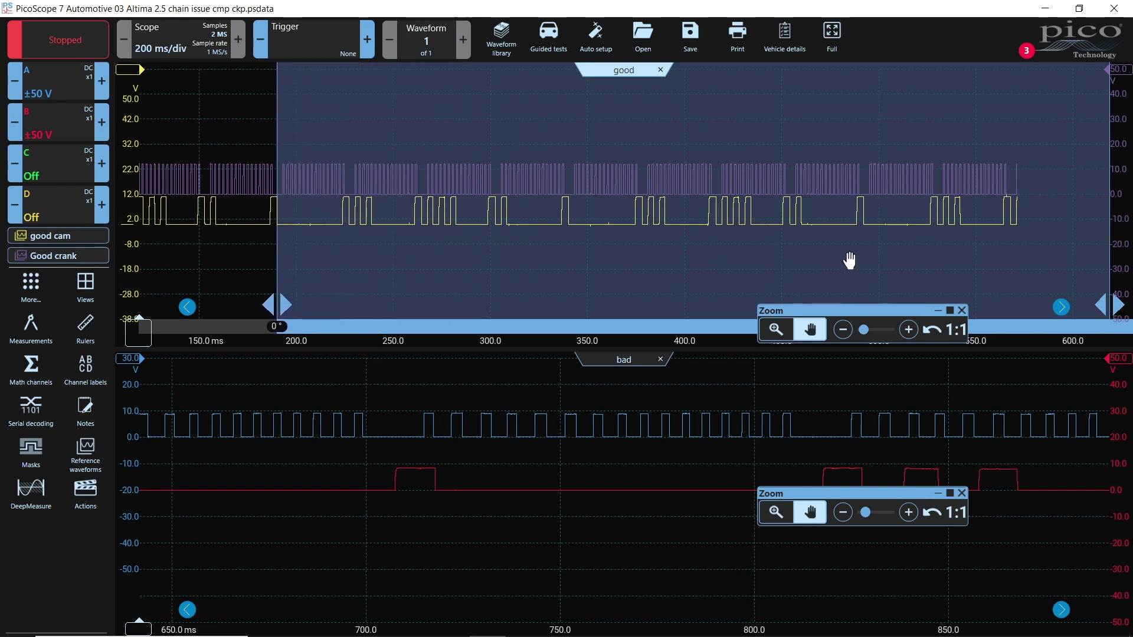
left_click(1096, 304)
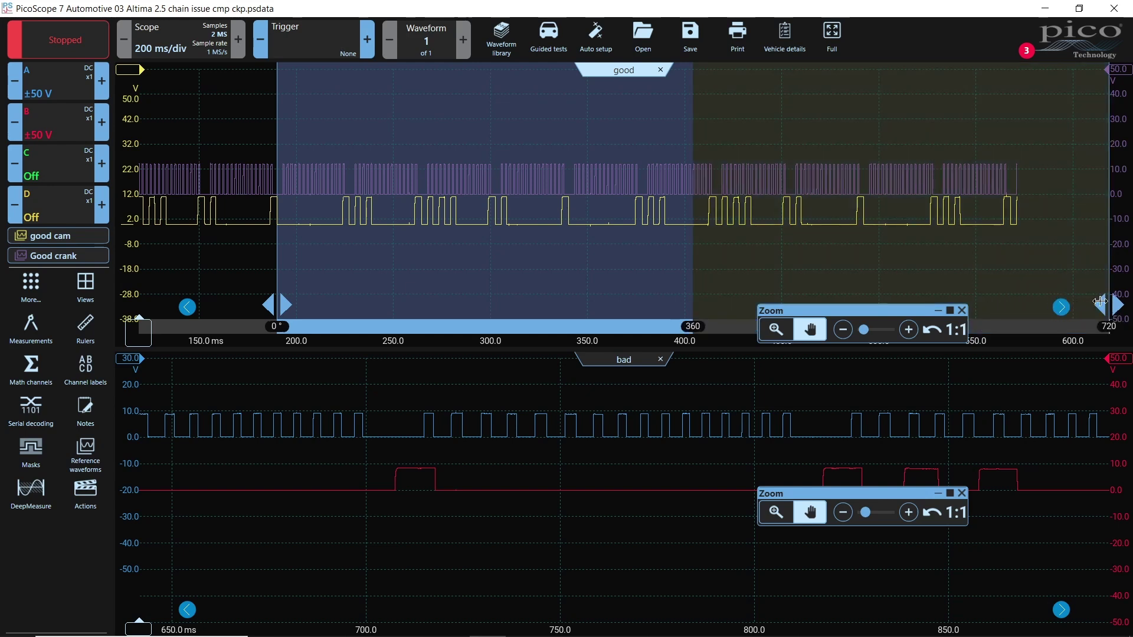
left_click_drag(1103, 301, 562, 246)
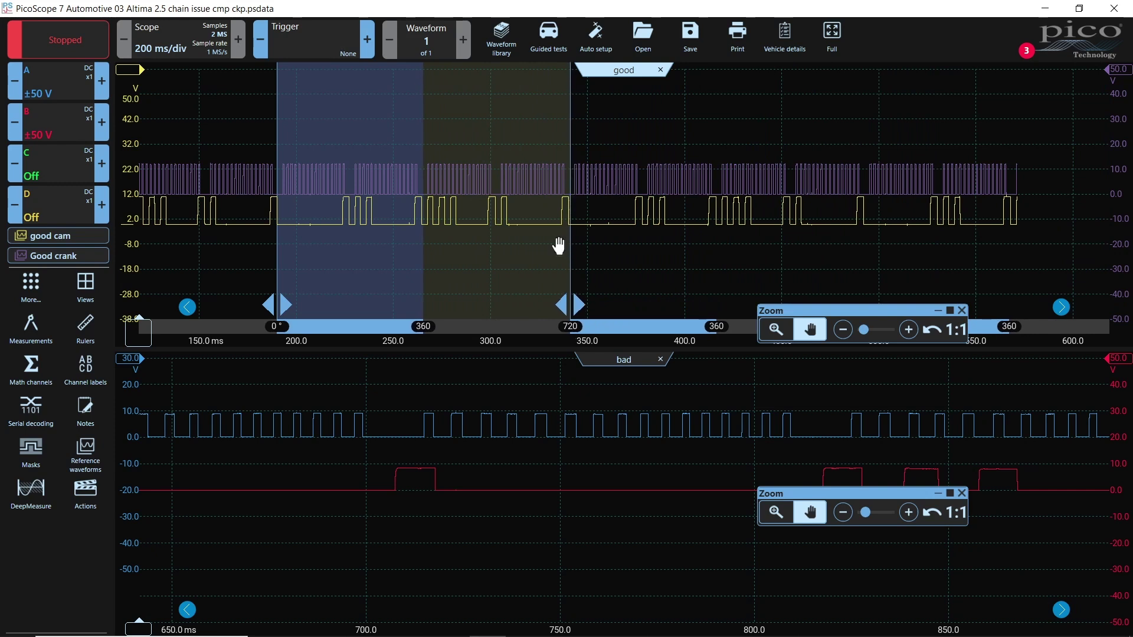
scroll(464, 244, "up", 2)
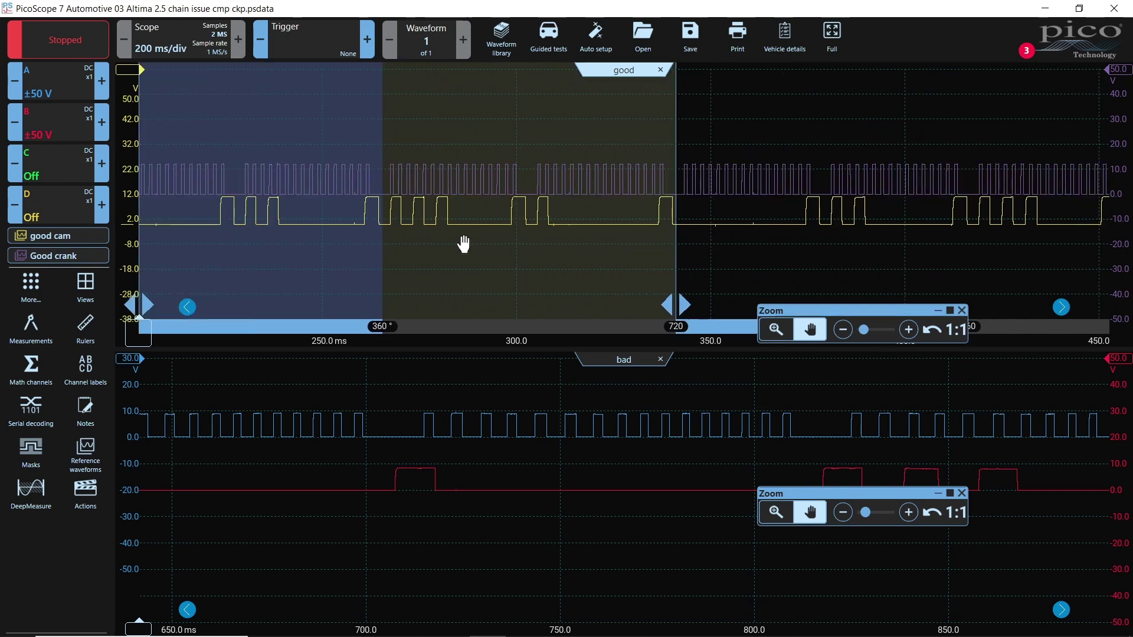
scroll(464, 244, "down", 2)
left_click_drag(474, 271, 558, 266)
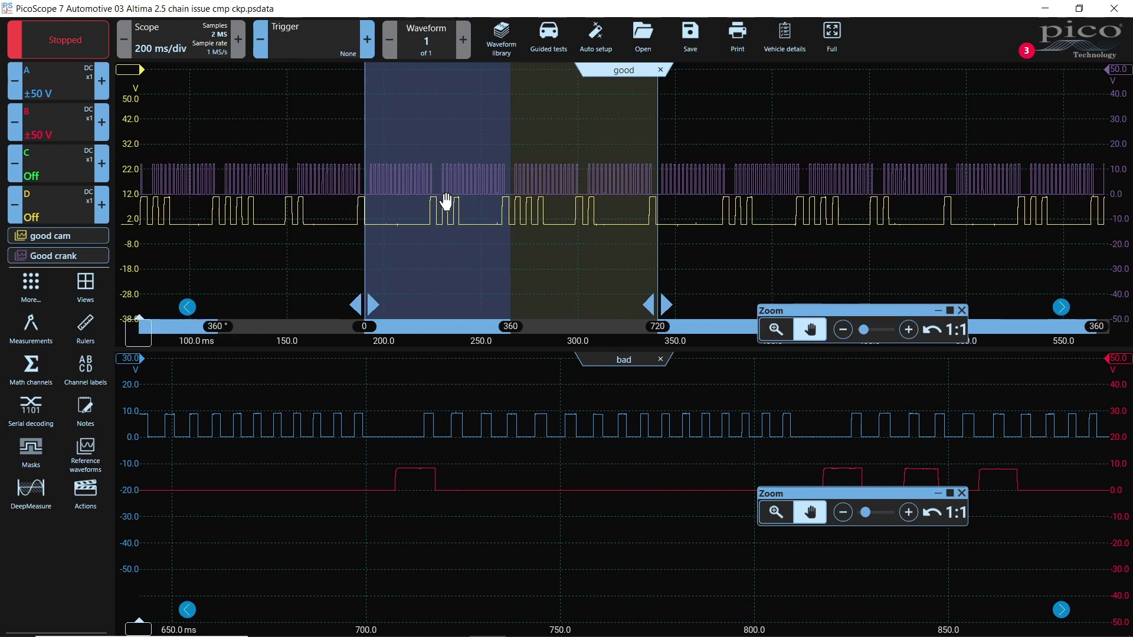
Zoom the bad capture out and shift it to show 0.6–1.5 s.
left_click(519, 404)
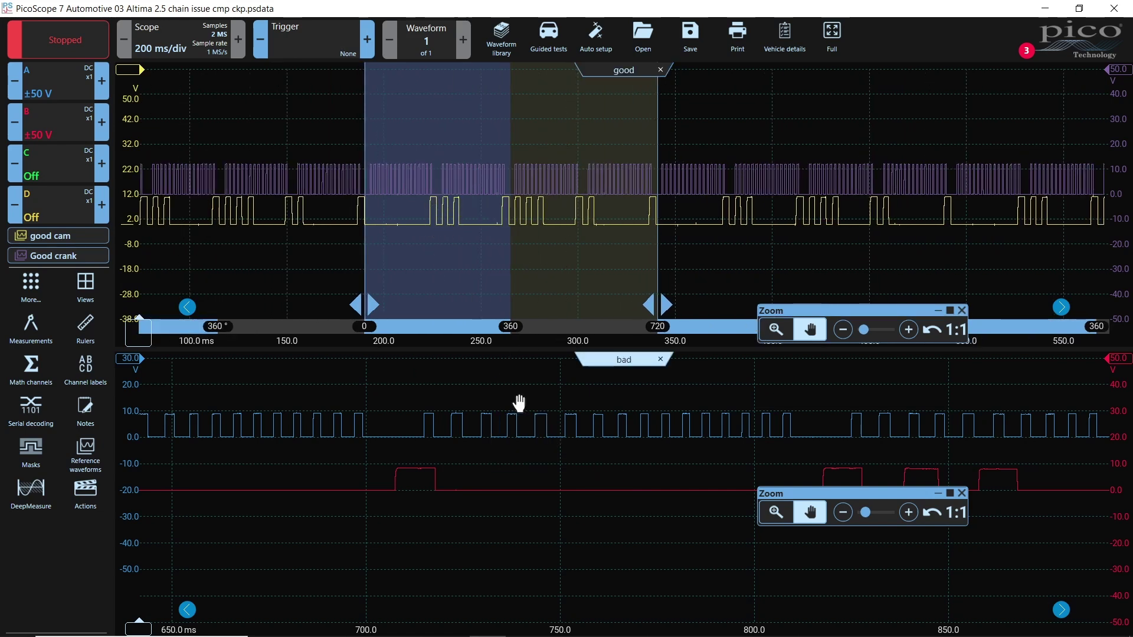
scroll(515, 402, "up", 1)
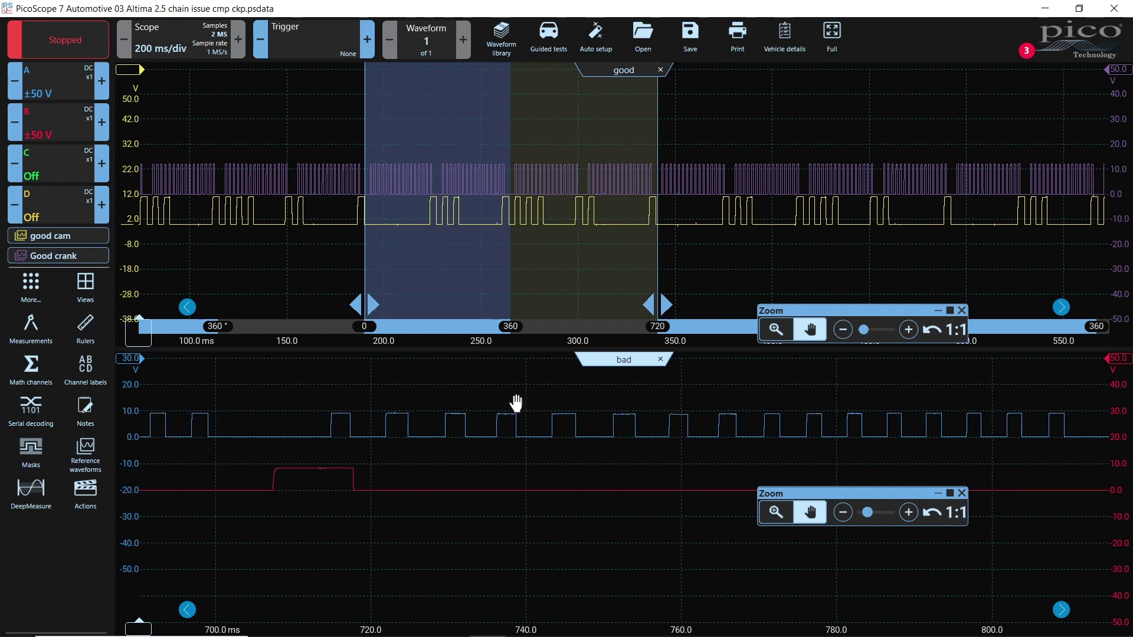
scroll(509, 403, "down", 3)
scroll(511, 403, "down", 2)
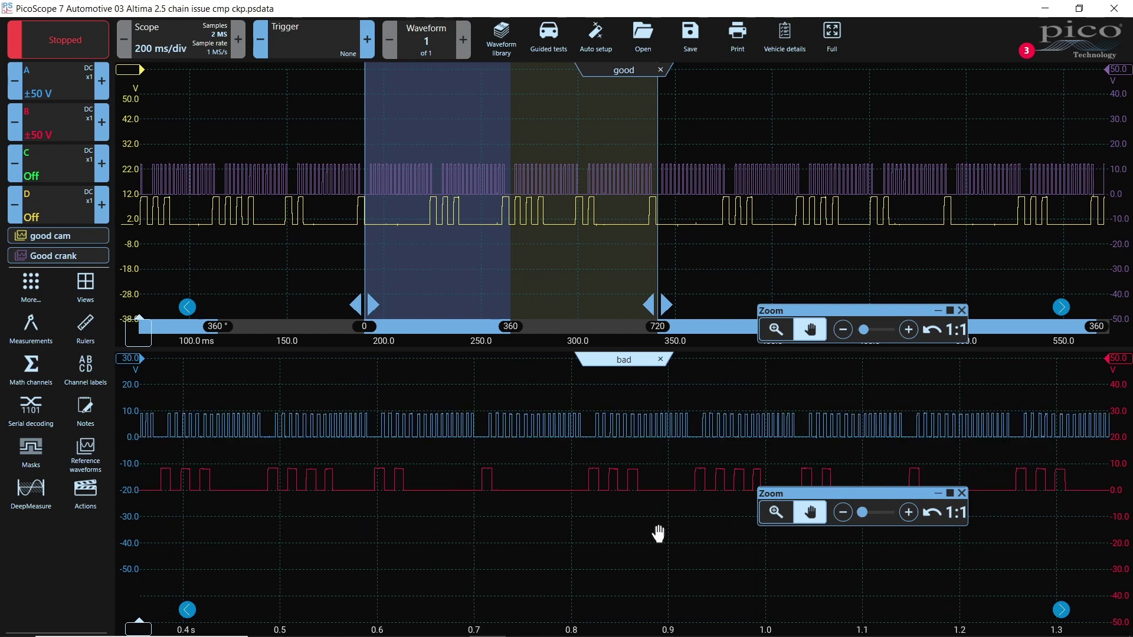
left_click_drag(594, 533, 506, 522)
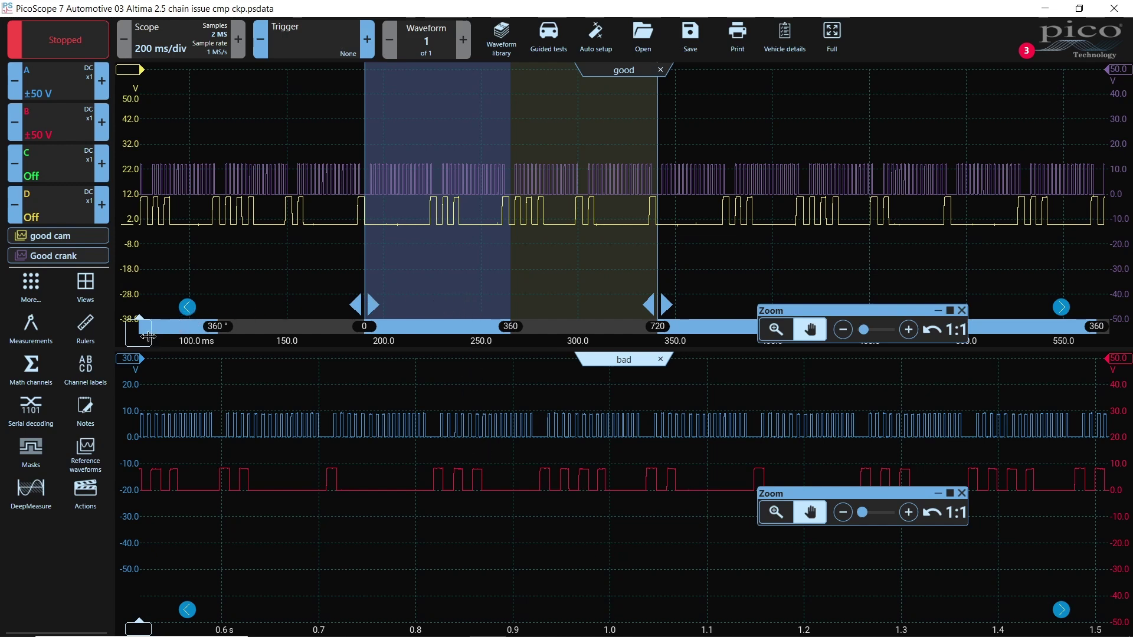
Place a good-view time ruler on the cam edge at 227.1 ms, reading 177.3°.
left_click_drag(139, 333, 433, 335)
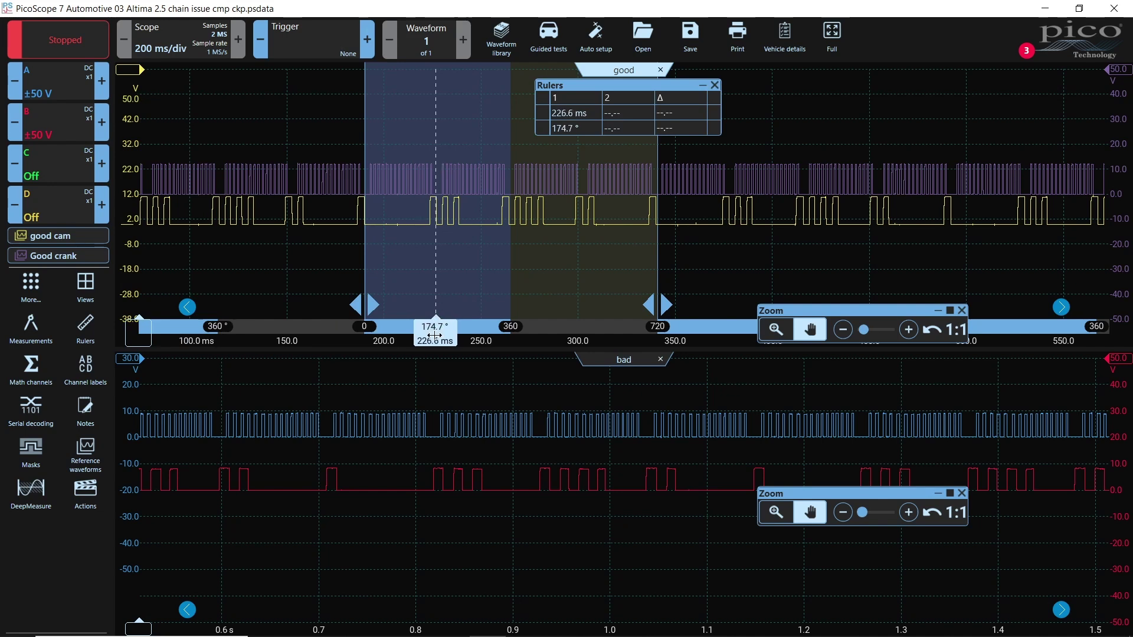
scroll(448, 296, "up", 2)
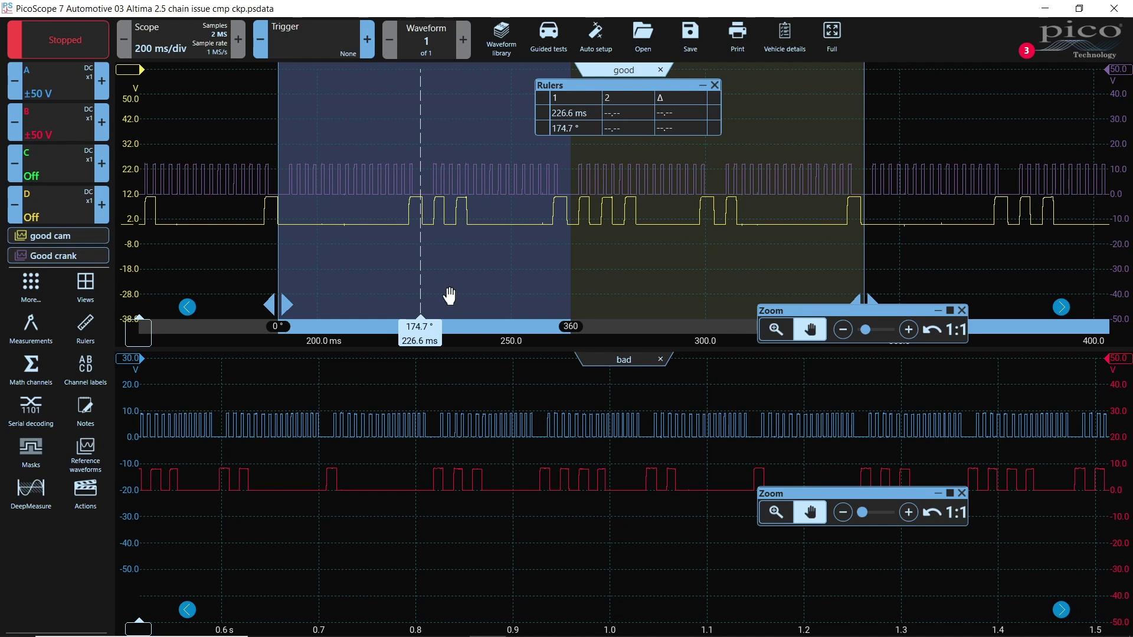
scroll(448, 296, "up", 2)
left_click_drag(402, 333, 406, 333)
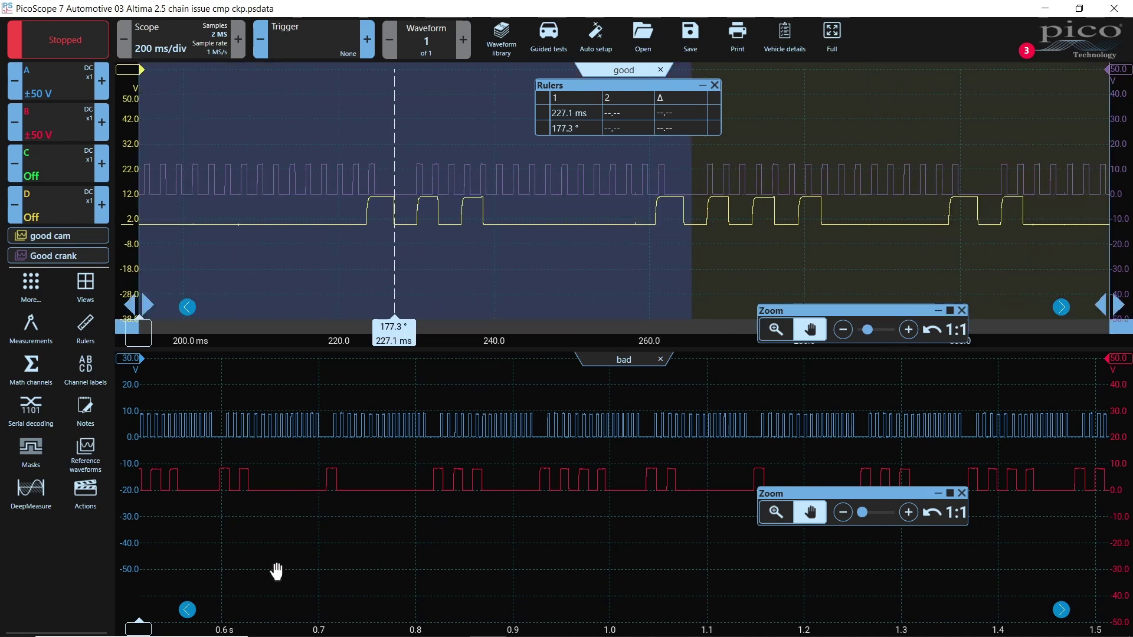
Add a time ruler to the bad capture at 827.4 ms.
left_click(142, 631)
left_click_drag(142, 630, 445, 611)
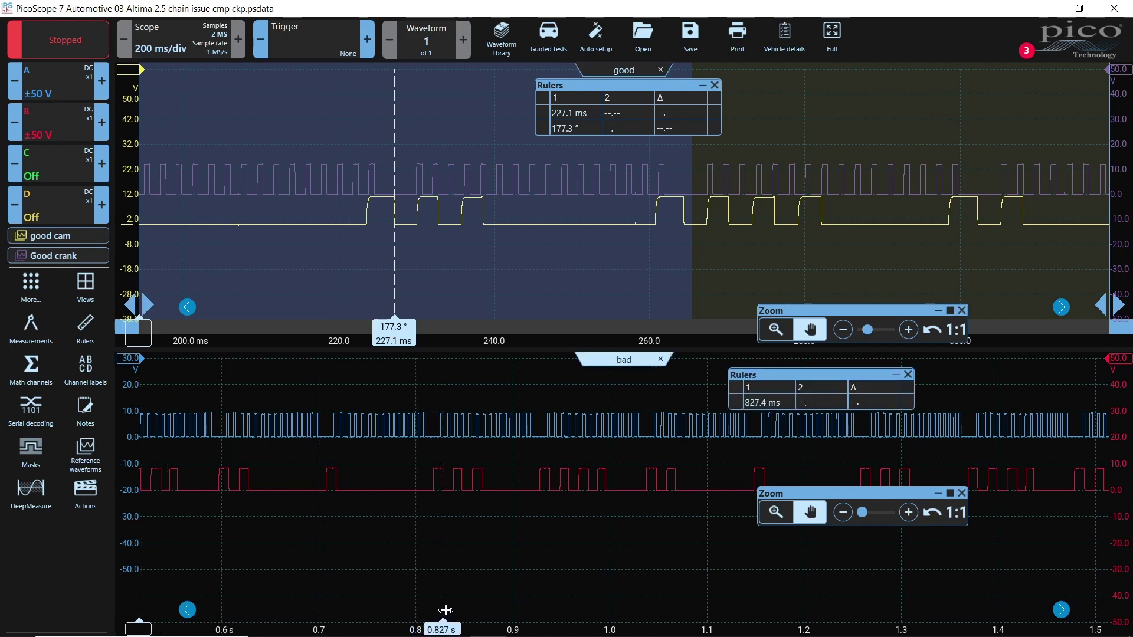
scroll(572, 555, "down", 2)
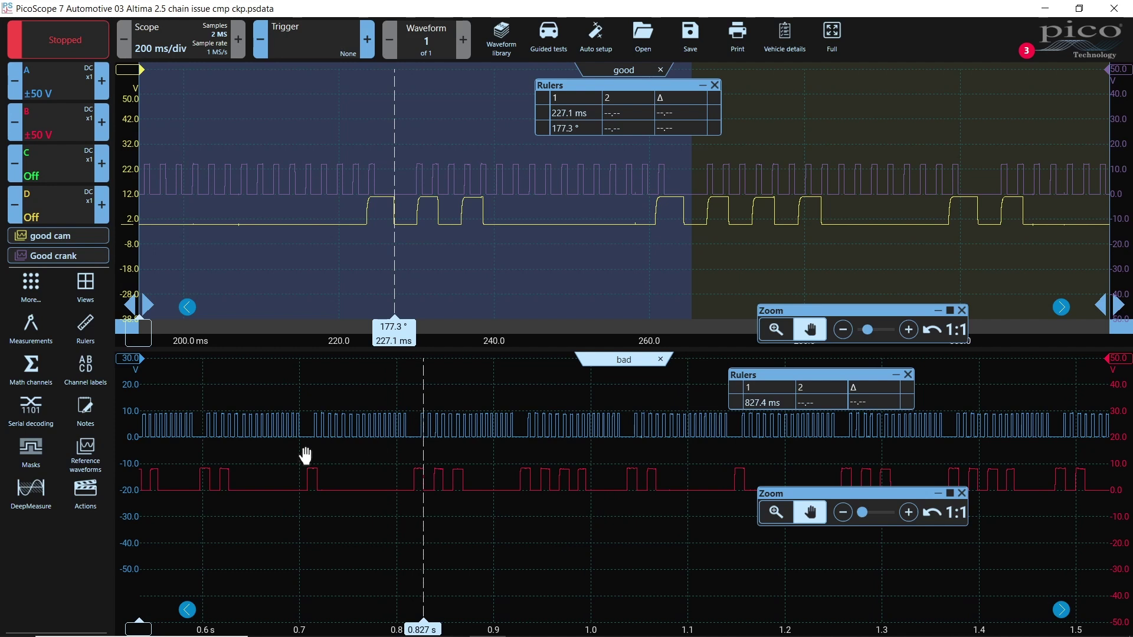
Add a second good-view ruler at 230.6 ms (193.9°) and zoom the bad view to 700–1150 ms.
left_click_drag(142, 332, 426, 341)
mouse_move(437, 634)
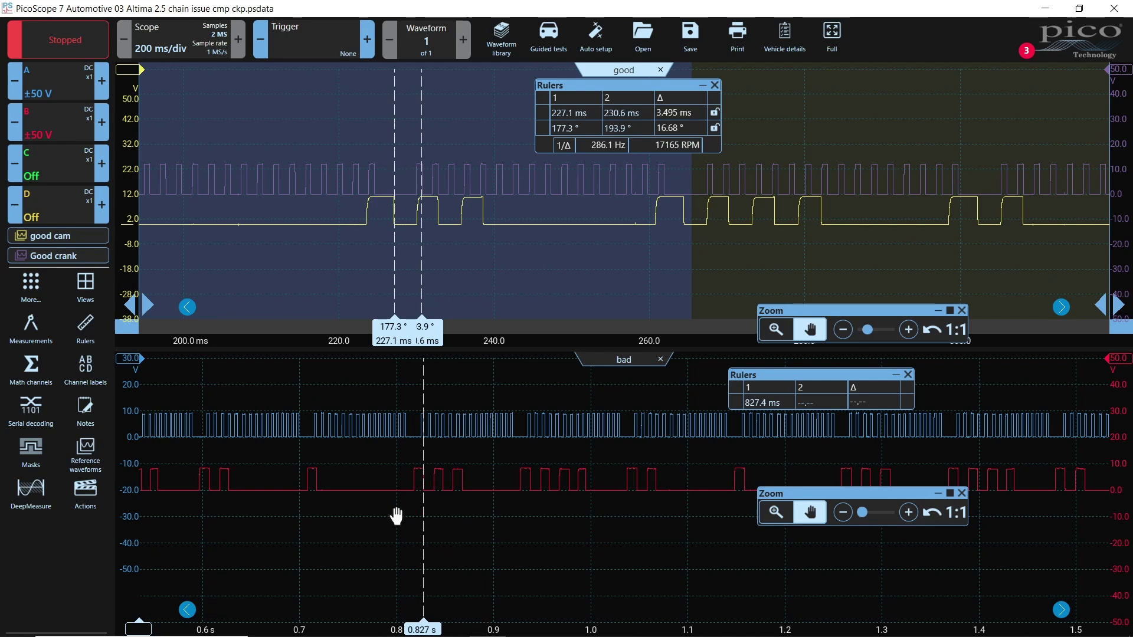
scroll(396, 517, "up", 1)
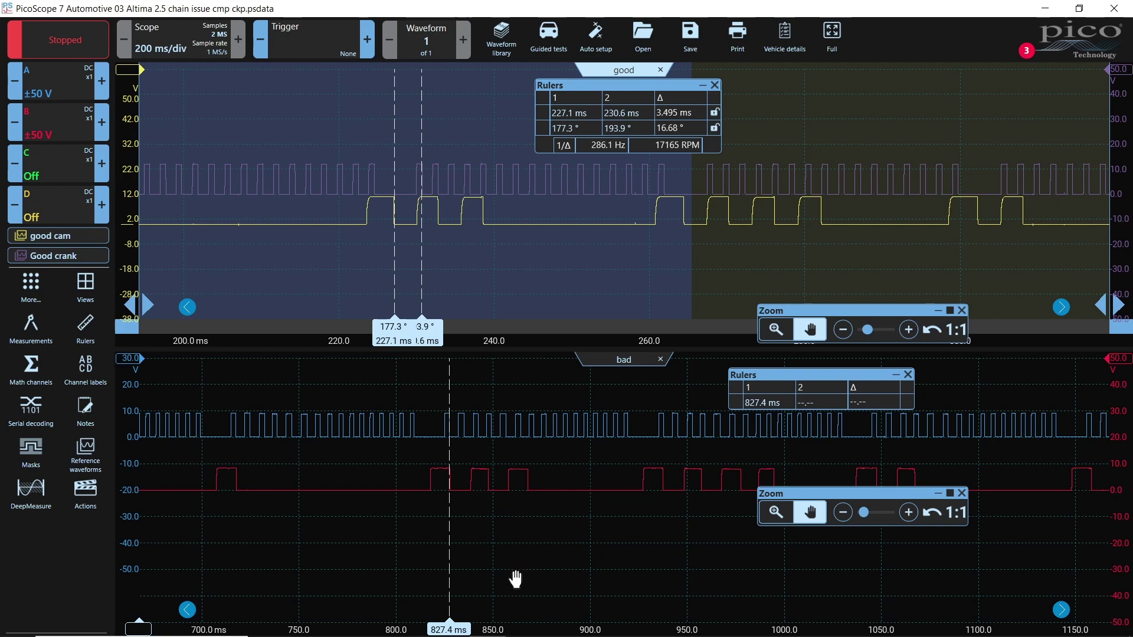
mouse_move(517, 634)
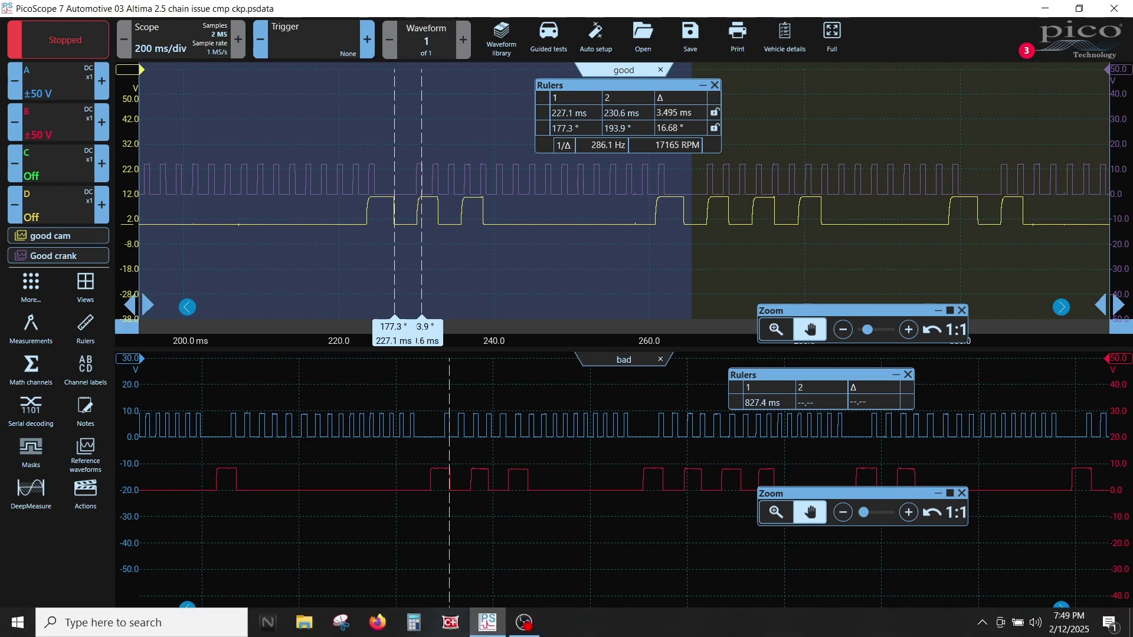
Compute 360 ÷ 22 = 16.3636 in Calculator and move its window off the rulers readout.
left_click(413, 623)
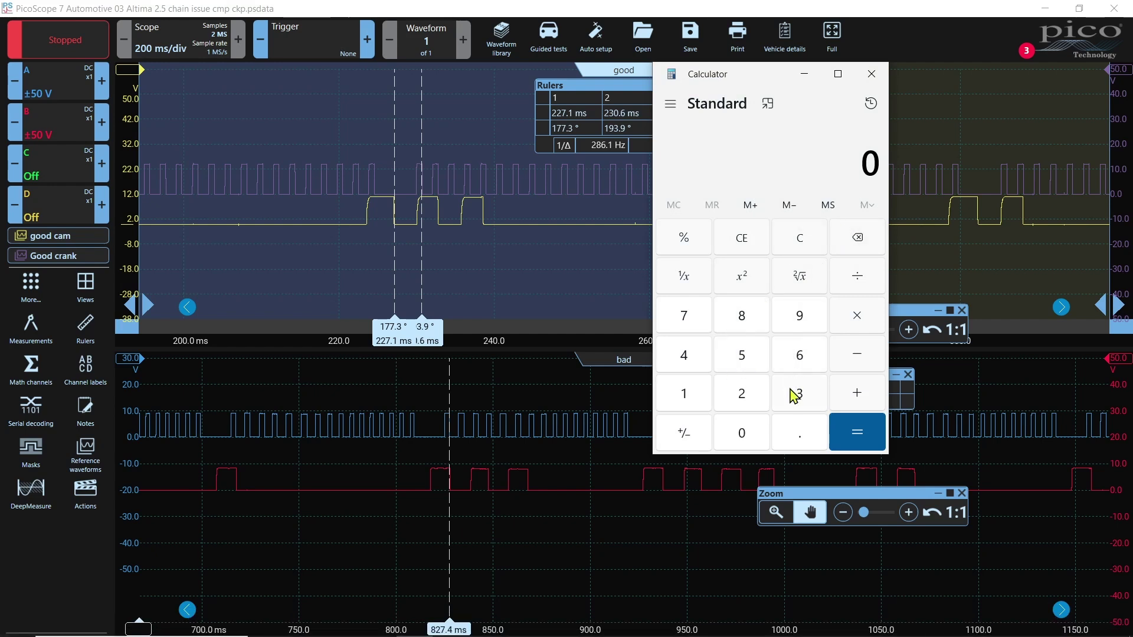
type("360")
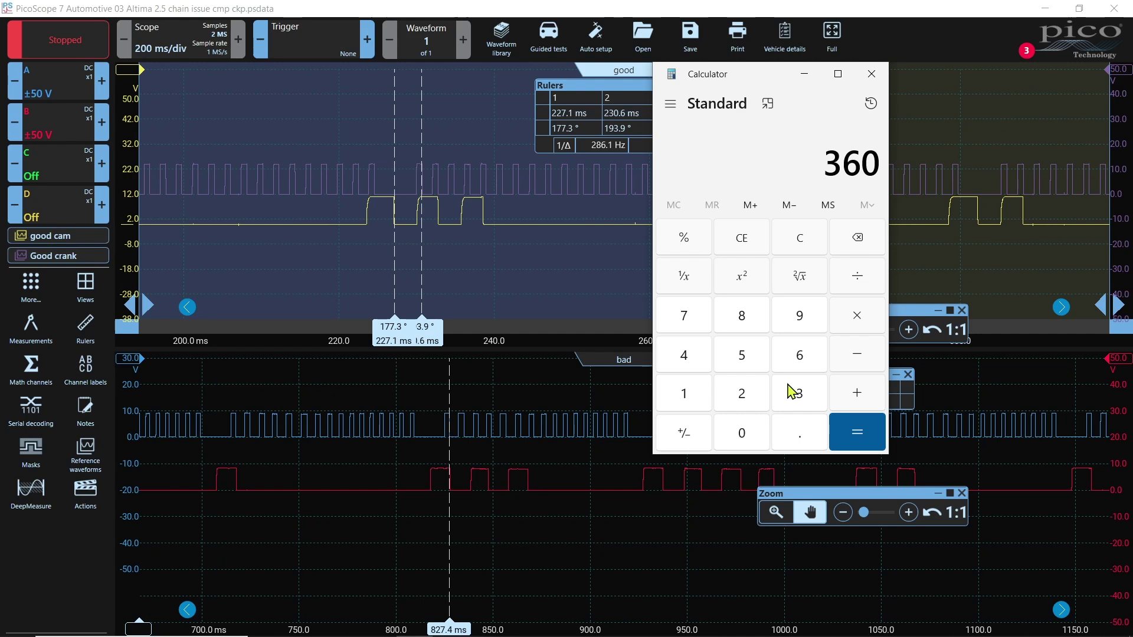
key("slash")
type("22")
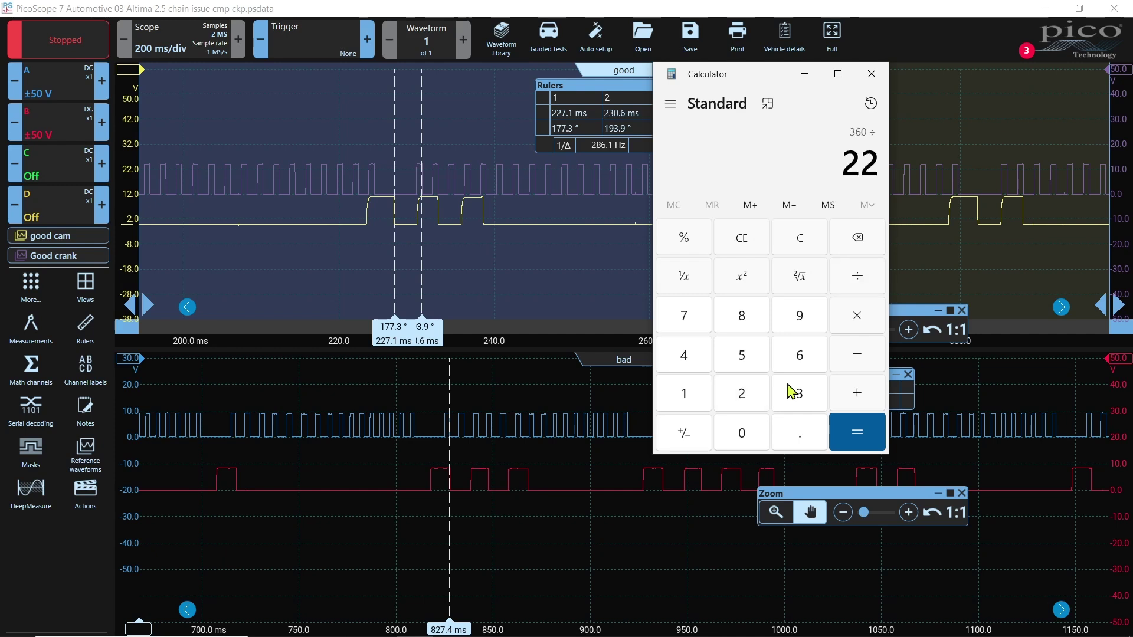
key("Return")
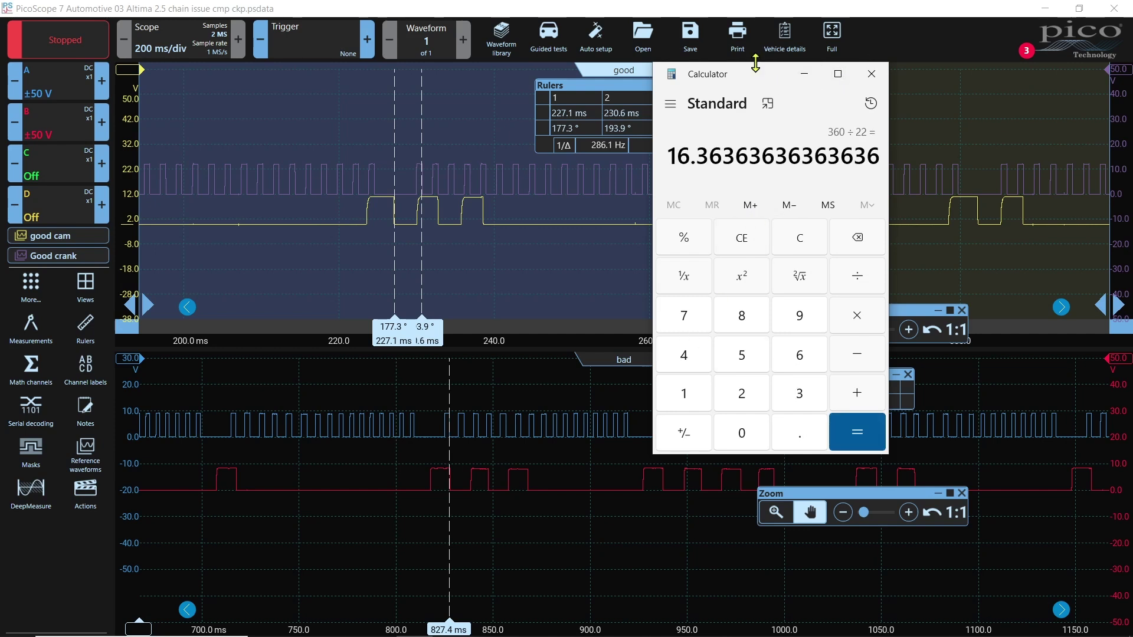
left_click_drag(763, 77, 866, 87)
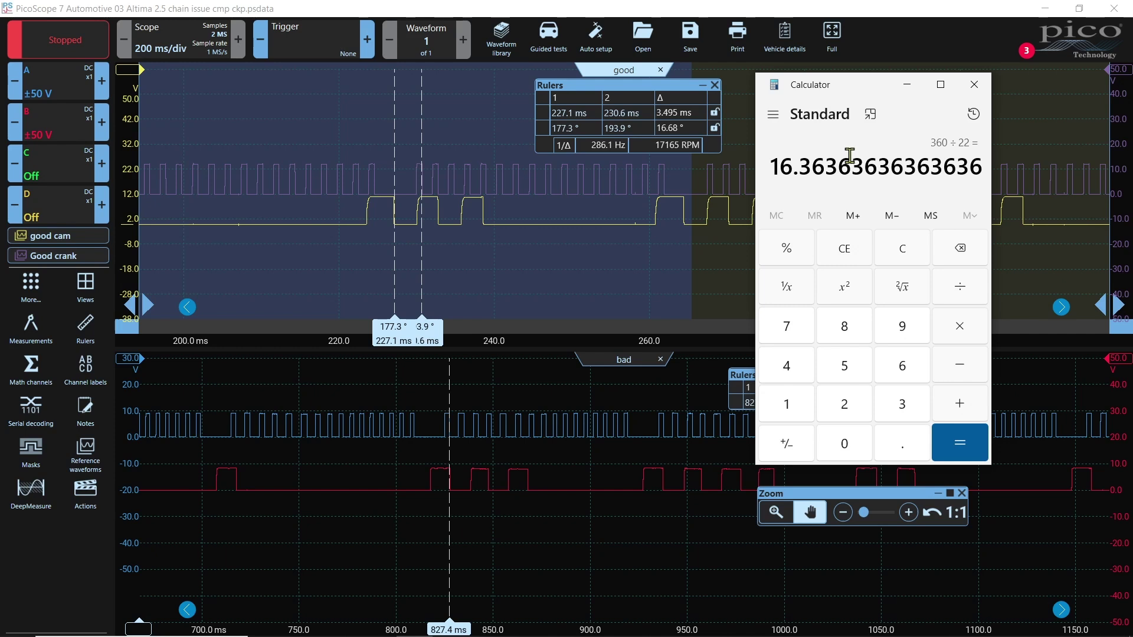
left_click(977, 86)
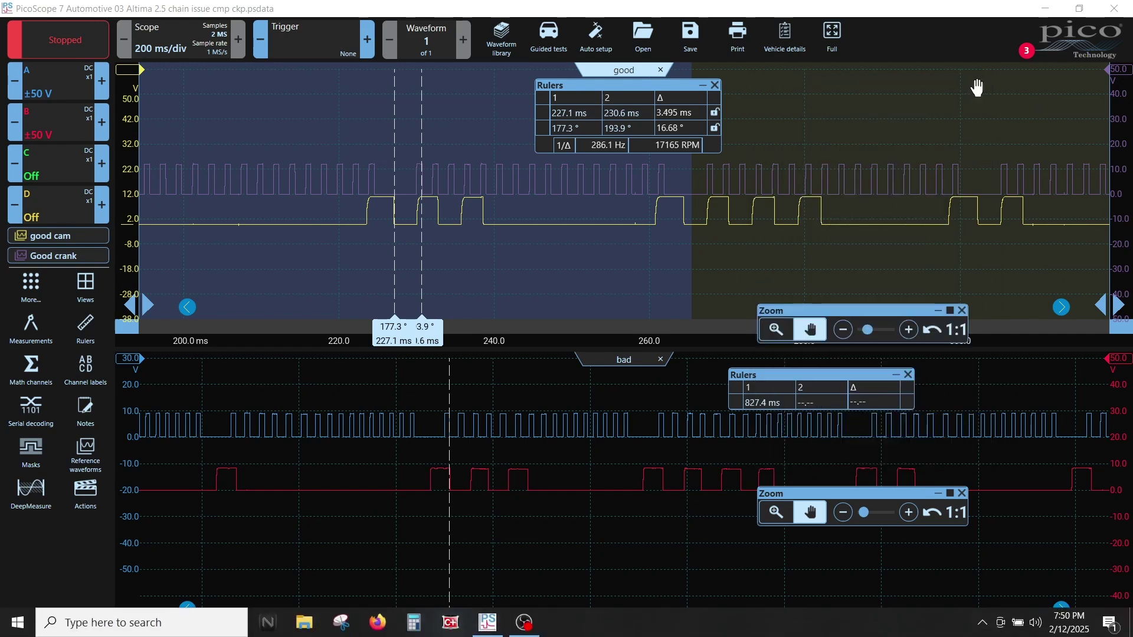